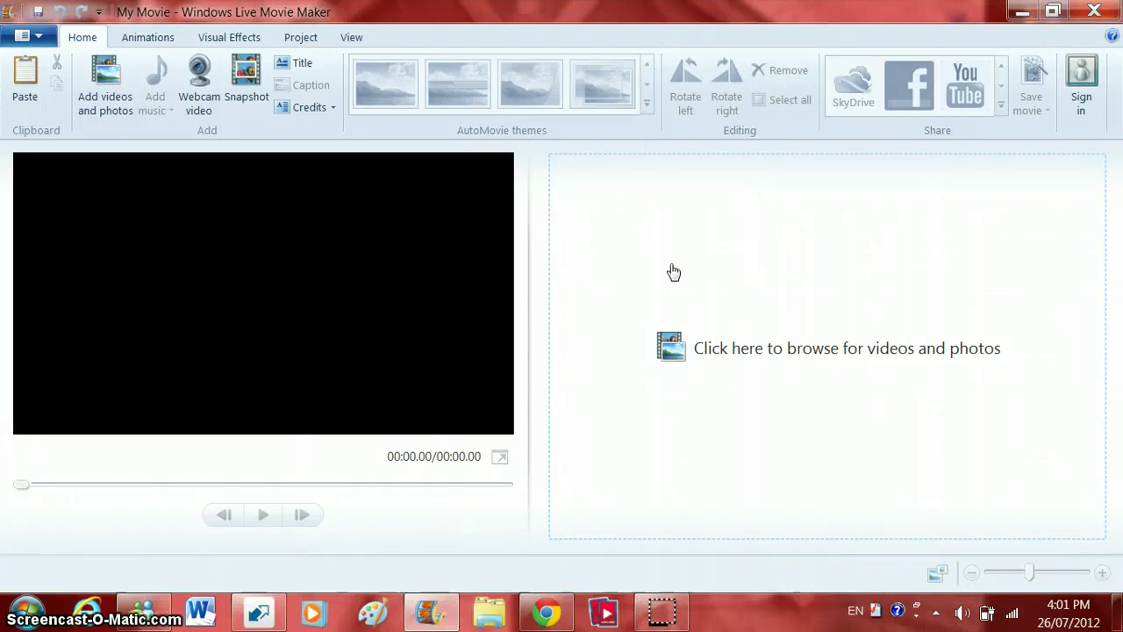
# Add the 'juggernaut sleding' video from the Downloads folder to the storyboard.
pyautogui.click(787, 299)
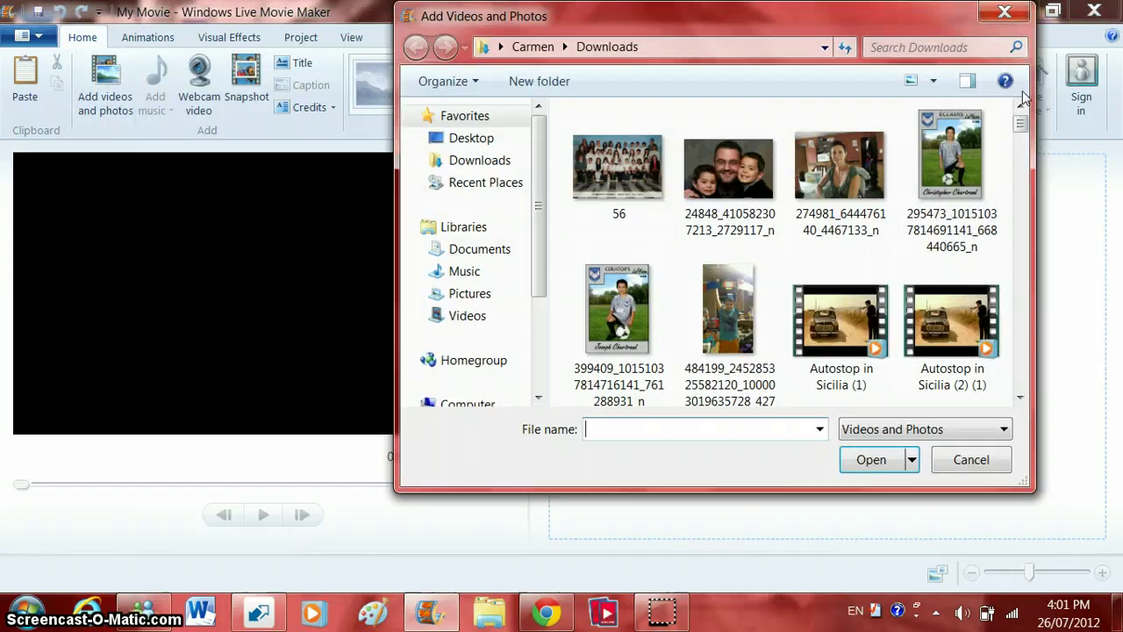
pyautogui.moveTo(1019, 129); pyautogui.dragTo(1025, 307)
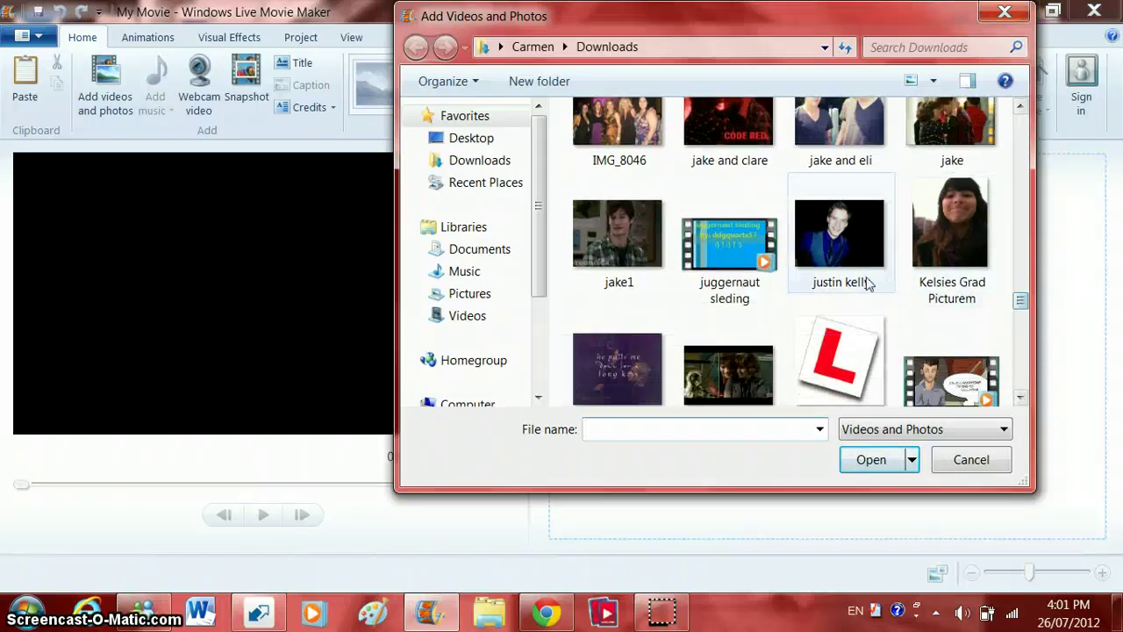
pyautogui.click(726, 244)
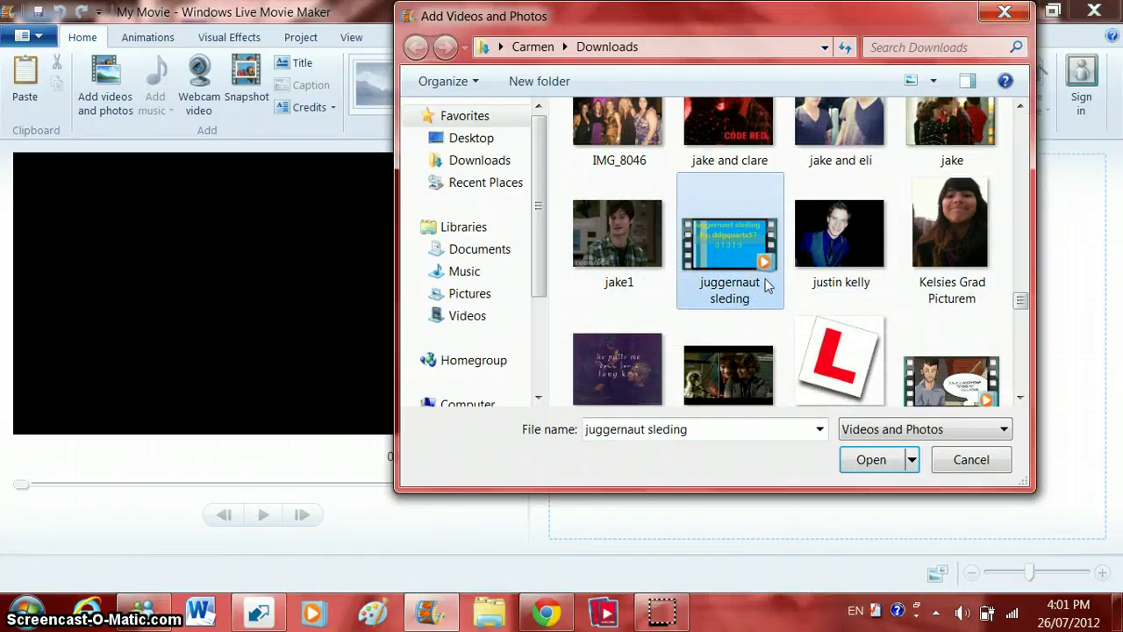
pyautogui.doubleClick(750, 269)
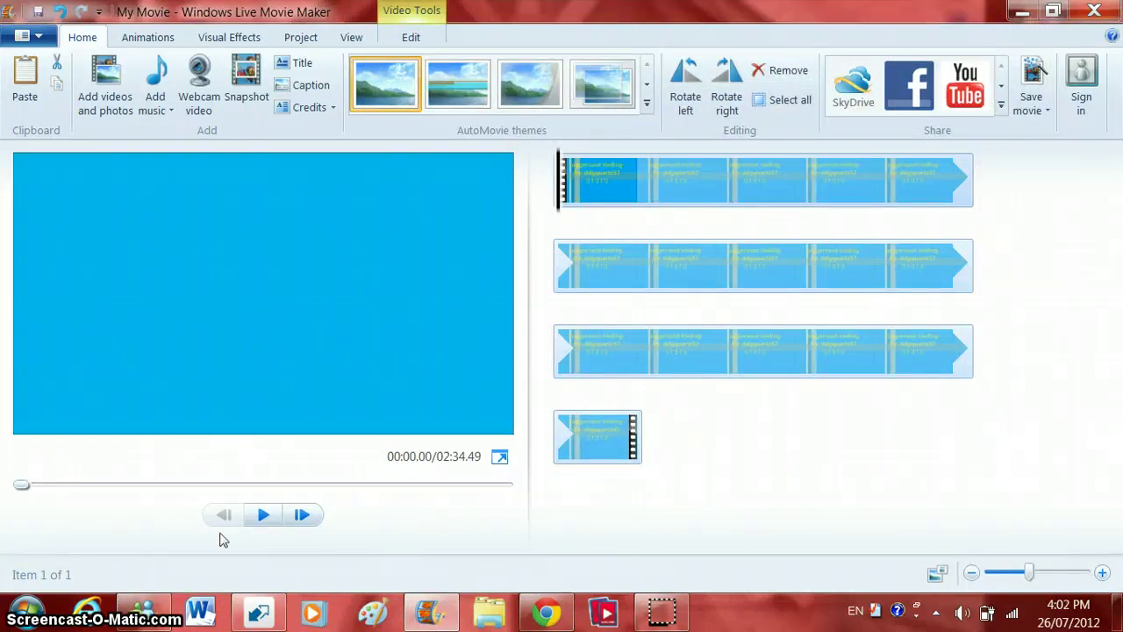
# Play the sledding clip and scrub ahead to around 01:13.
pyautogui.click(263, 516)
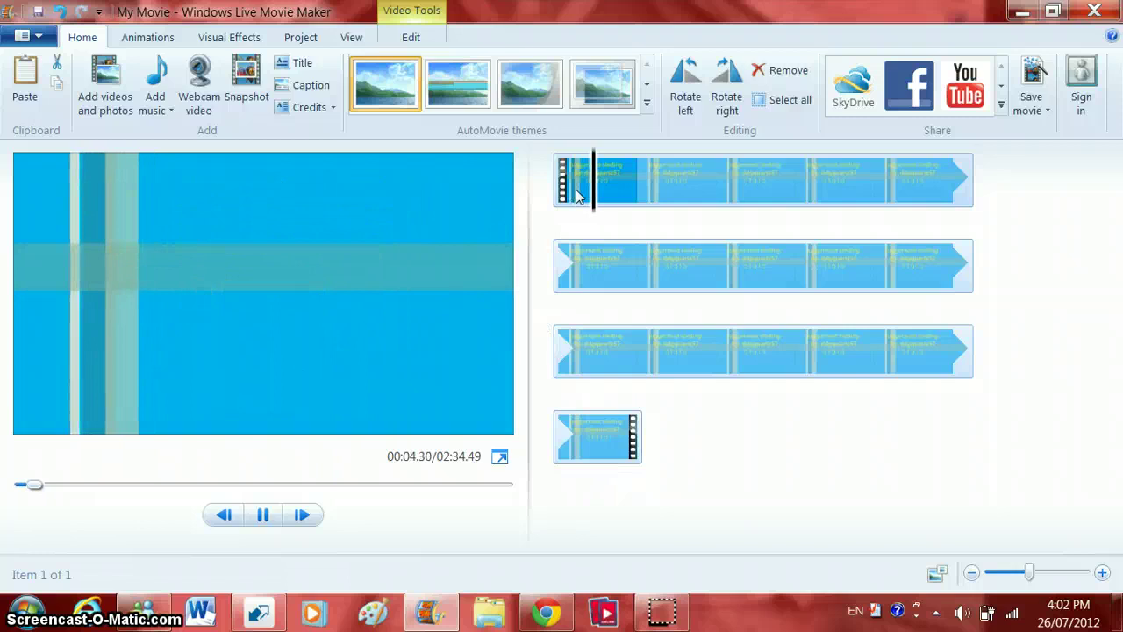
pyautogui.click(607, 272)
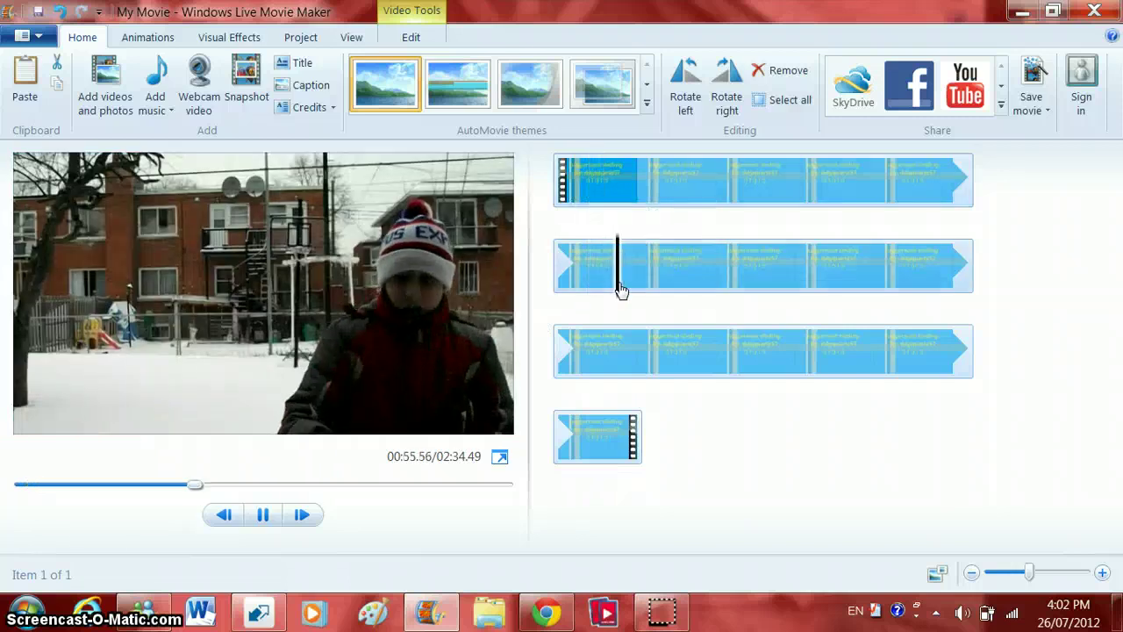
pyautogui.moveTo(621, 288); pyautogui.dragTo(750, 301)
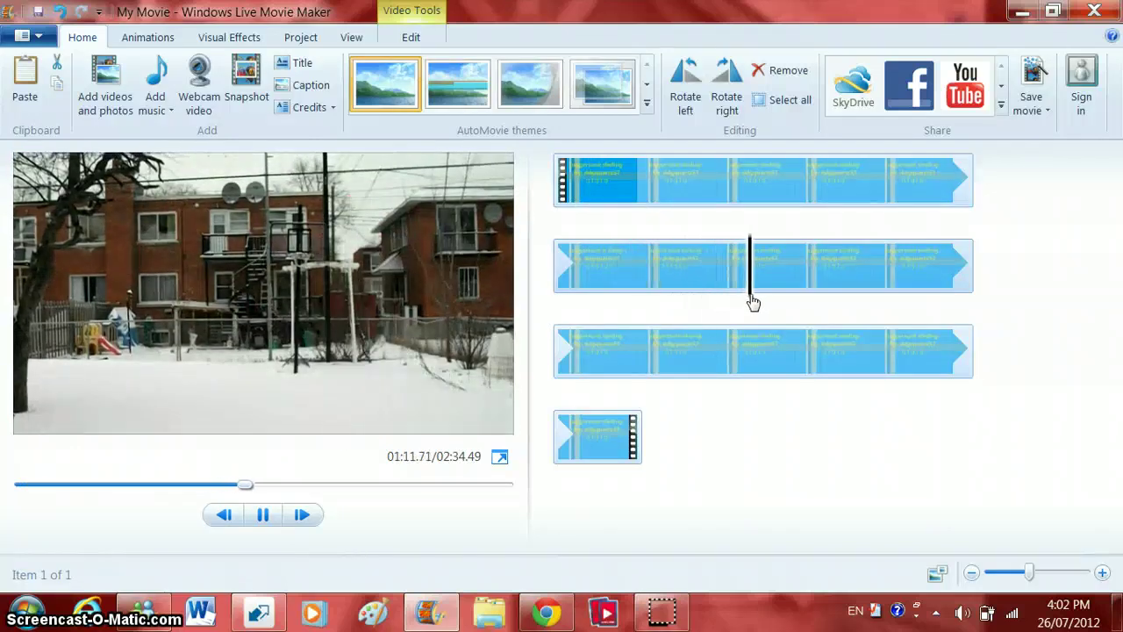
pyautogui.click(263, 516)
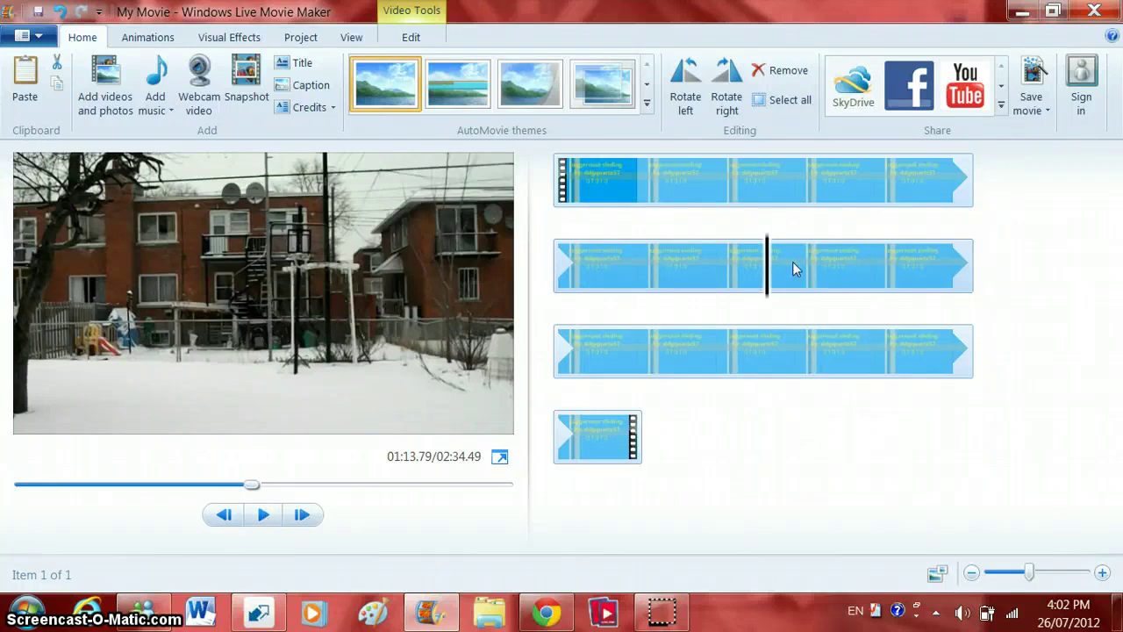
pyautogui.click(752, 273)
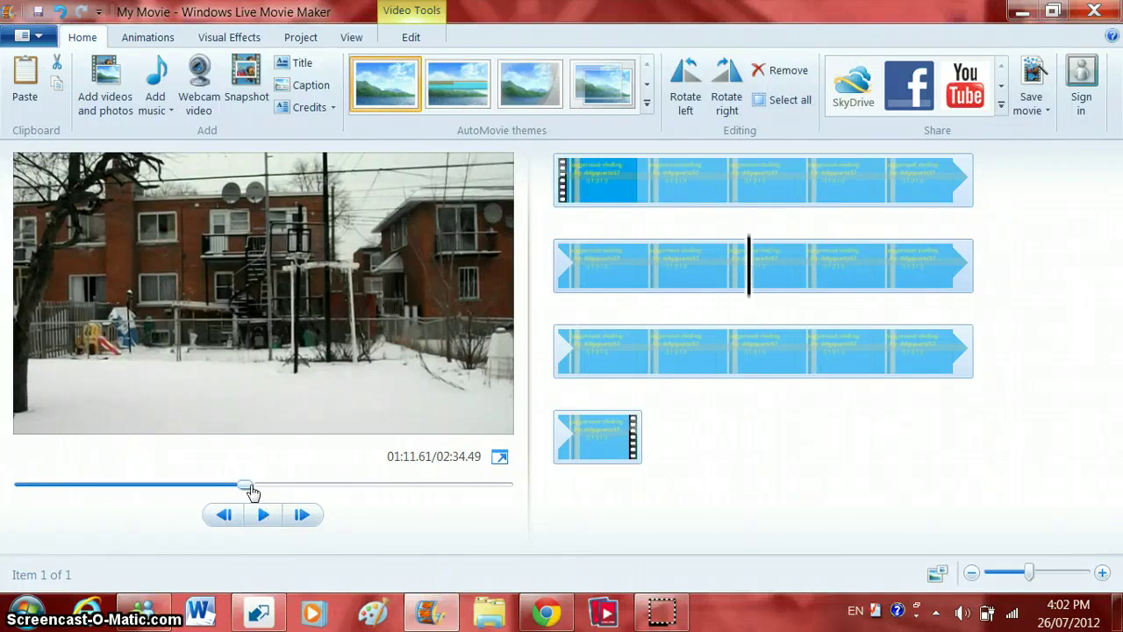
pyautogui.click(263, 516)
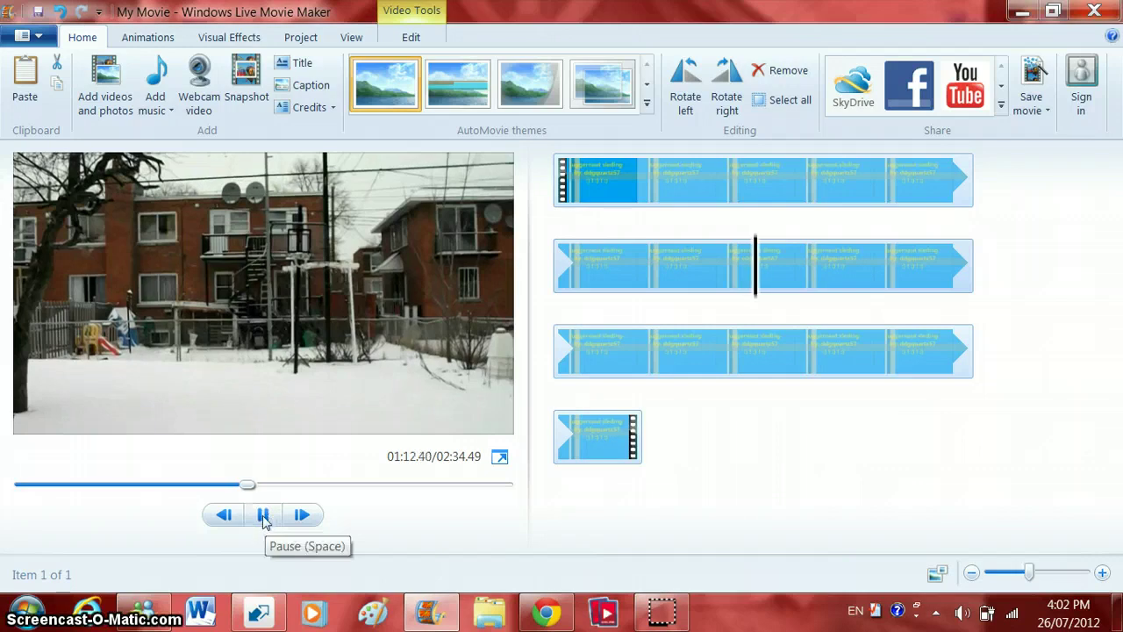
pyautogui.click(265, 514)
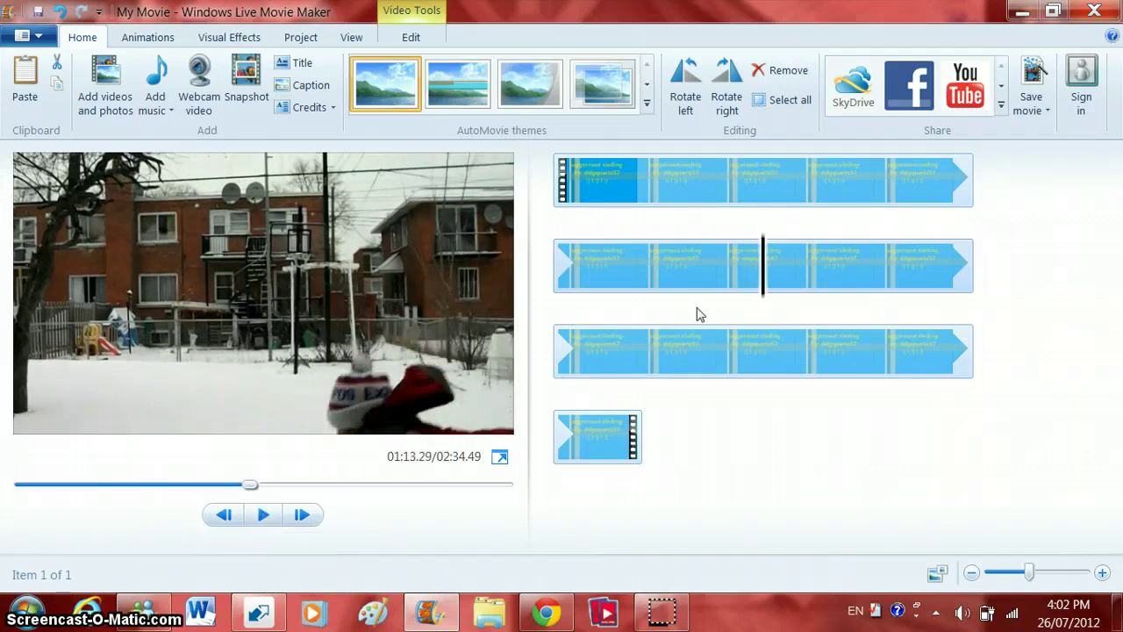
# Fine-tune the preview position to settle exactly on 01:12.01.
pyautogui.click(761, 292)
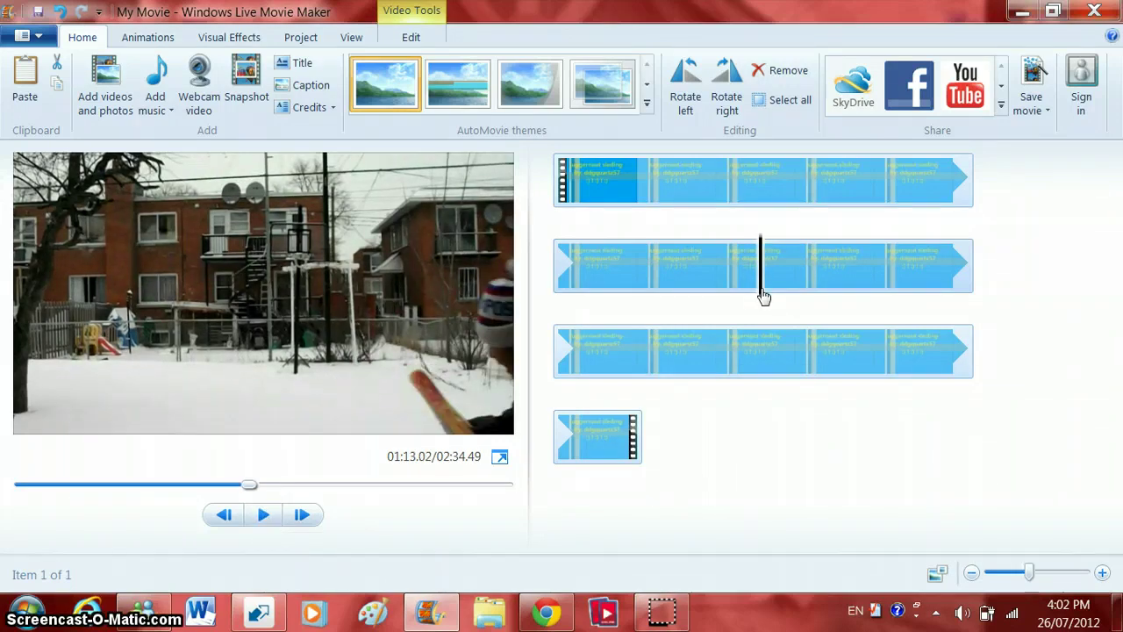
pyautogui.click(758, 292)
pyautogui.click(757, 293)
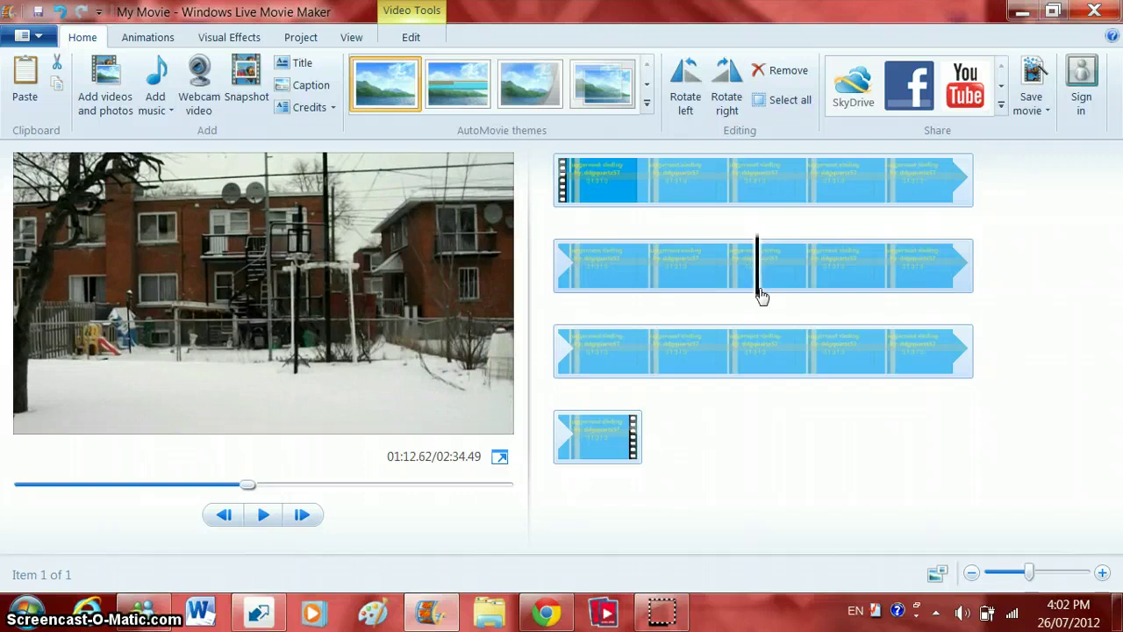
pyautogui.click(763, 292)
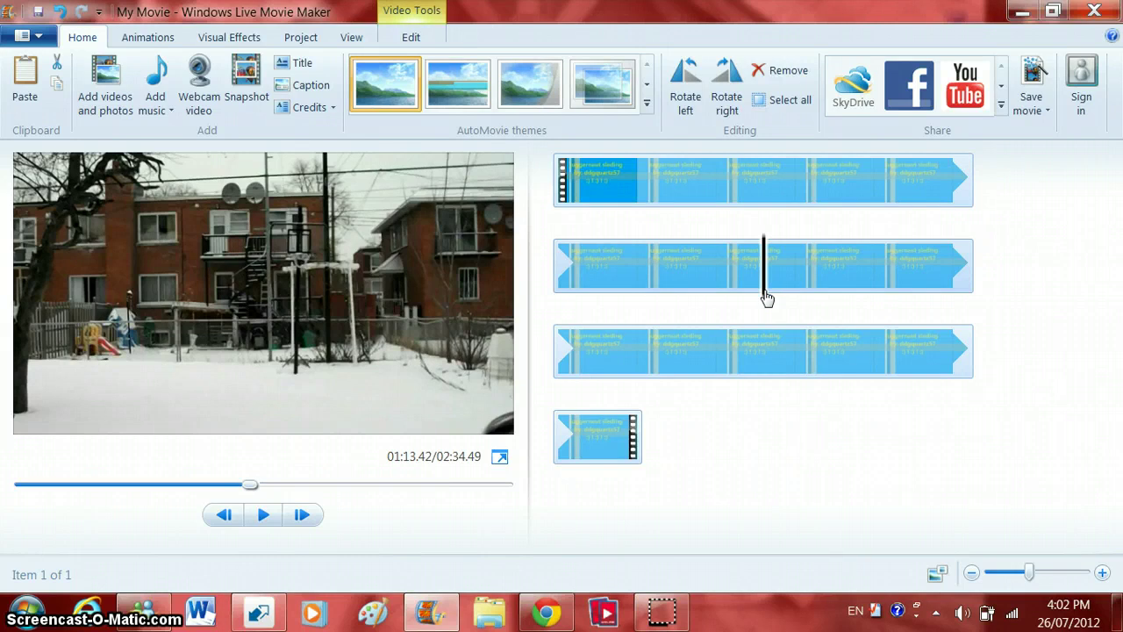
pyautogui.click(770, 299)
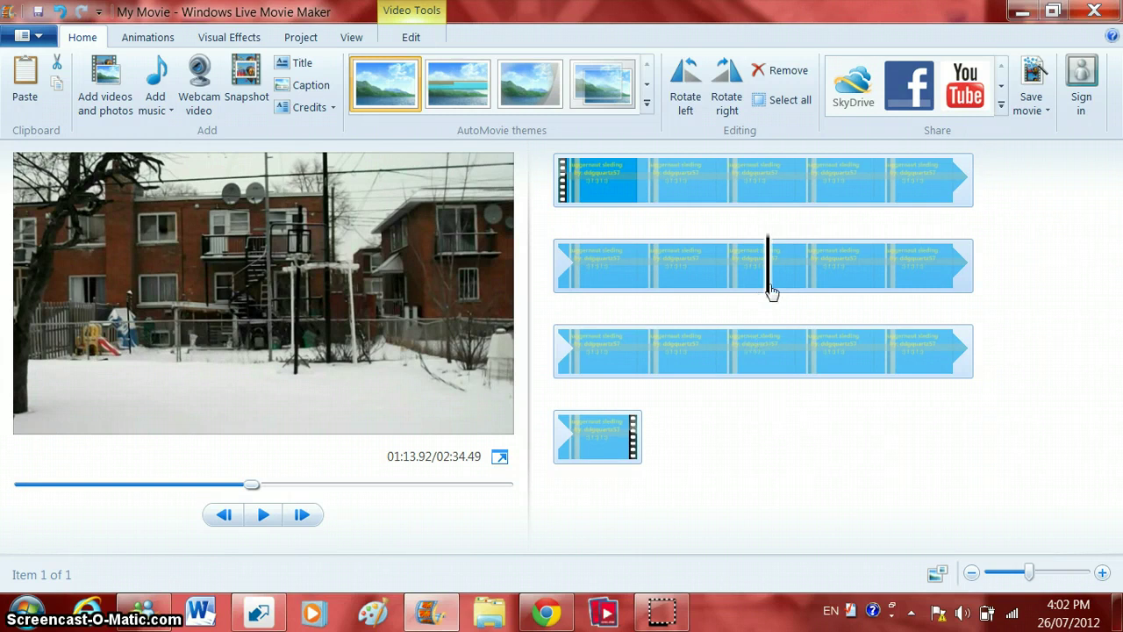
pyautogui.moveTo(771, 292); pyautogui.dragTo(758, 293)
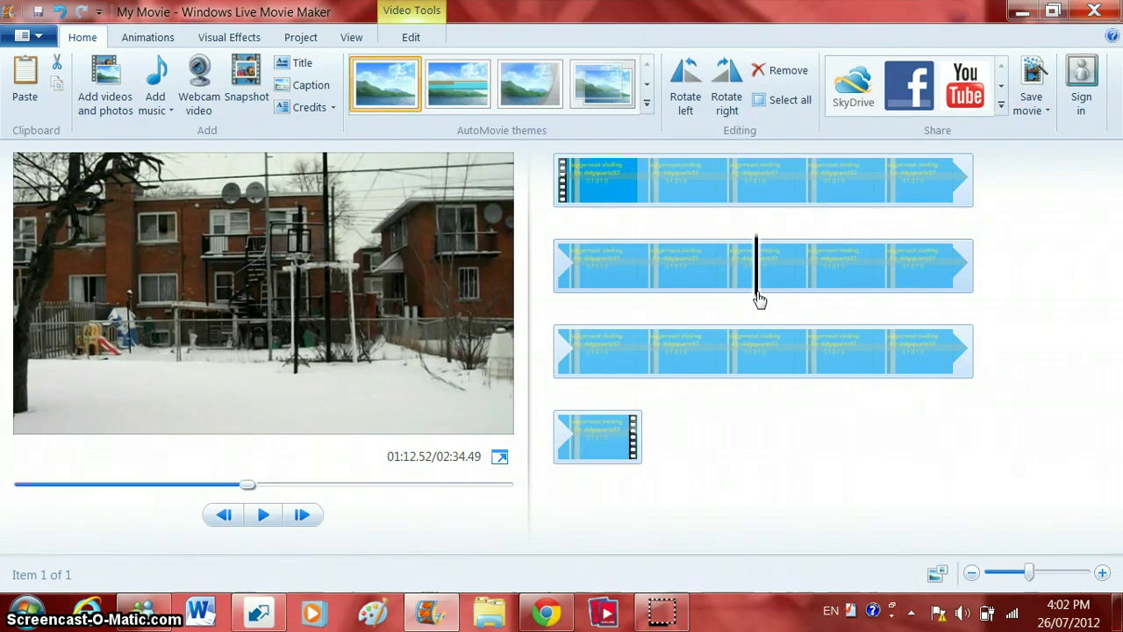
pyautogui.moveTo(759, 299); pyautogui.dragTo(756, 300)
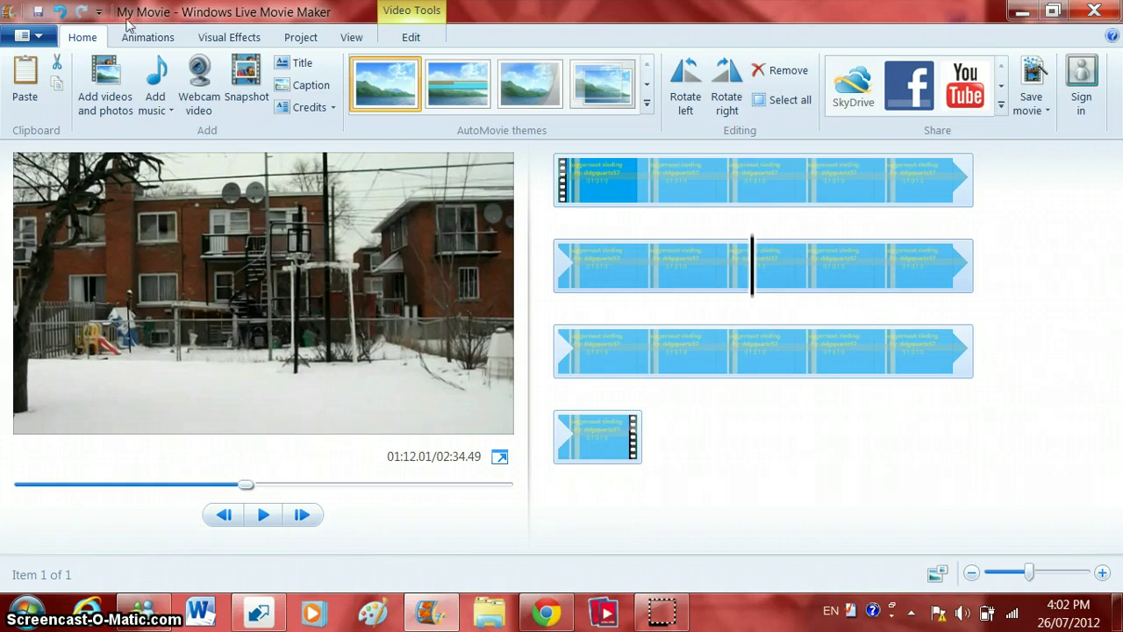
# Split the video at 01:12.01 and again at about 01:14.
pyautogui.click(411, 38)
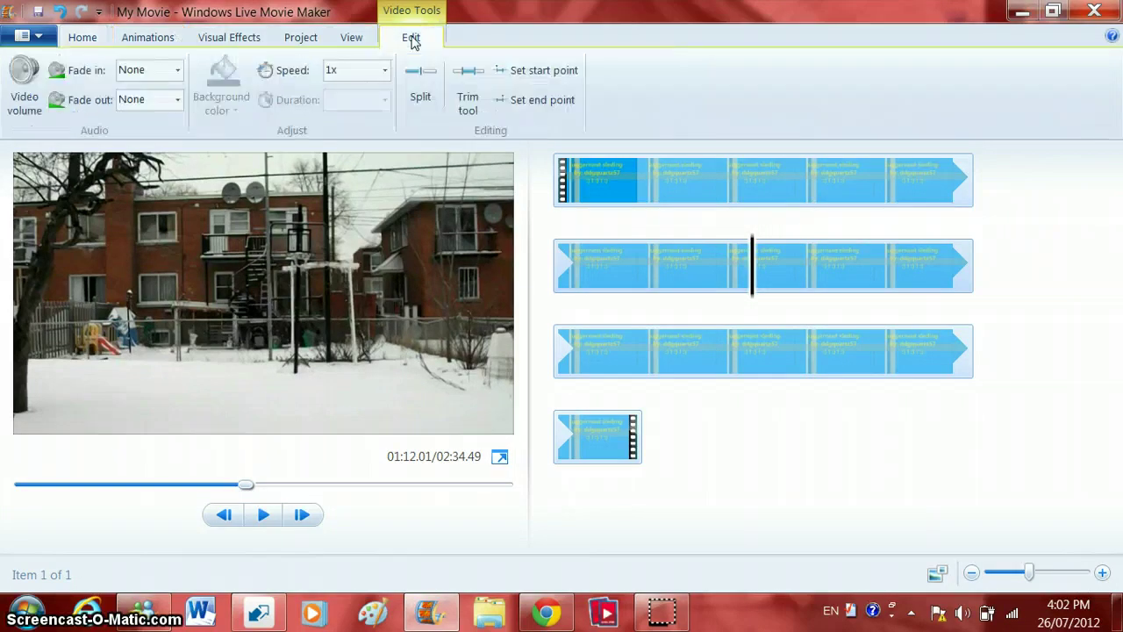
pyautogui.click(422, 91)
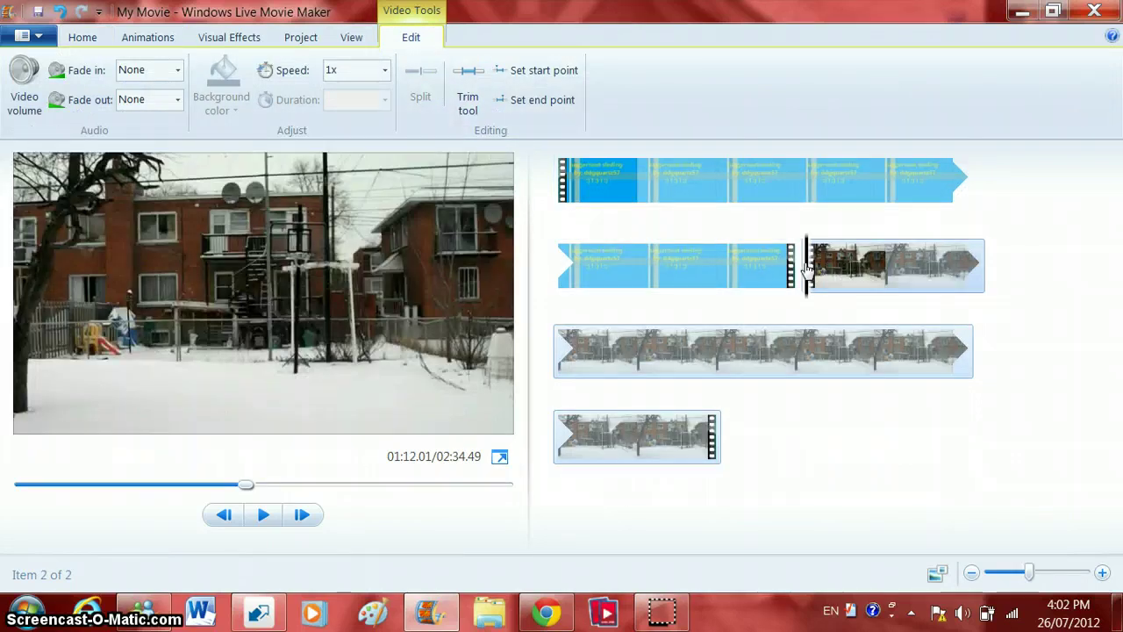
pyautogui.moveTo(809, 268); pyautogui.dragTo(827, 276)
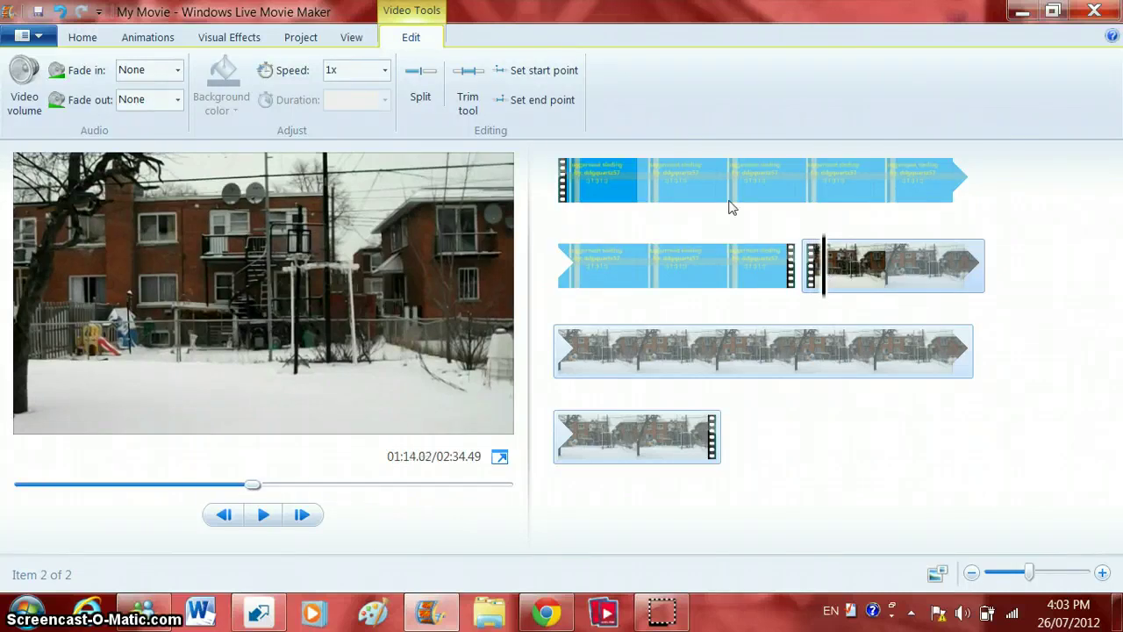
pyautogui.click(421, 92)
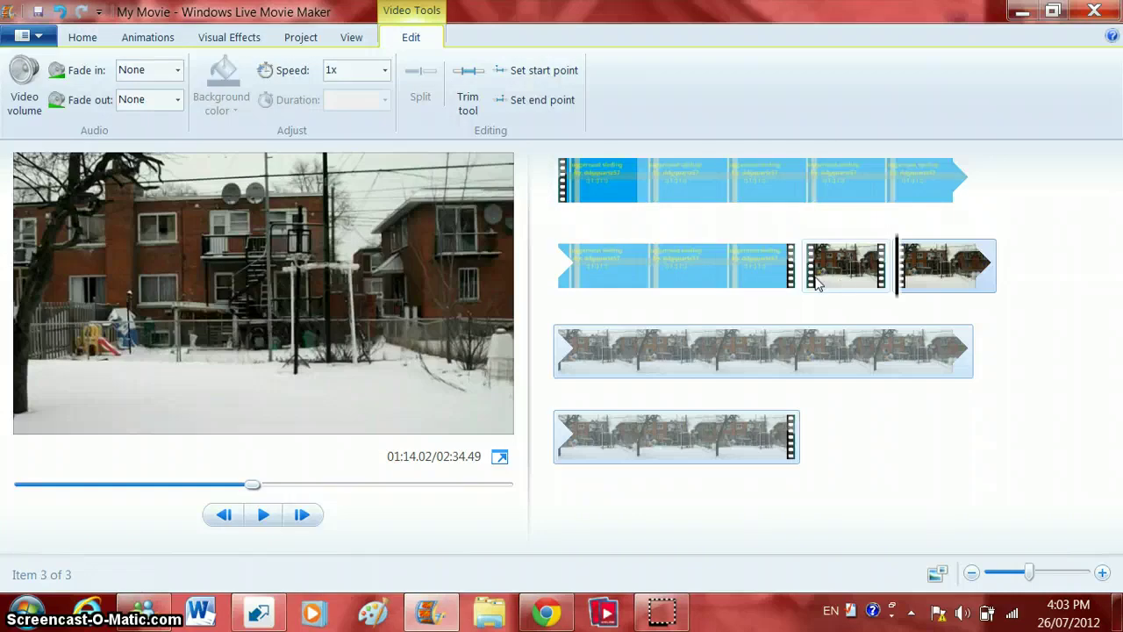
# Preview the isolated two-second middle clip.
pyautogui.click(816, 281)
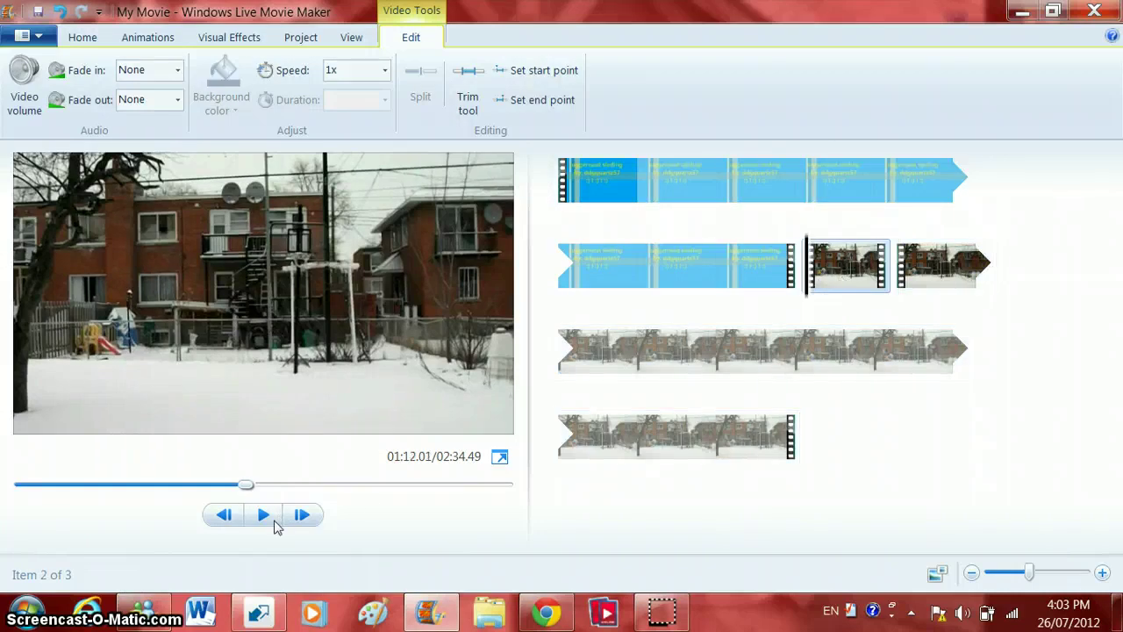
pyautogui.click(263, 515)
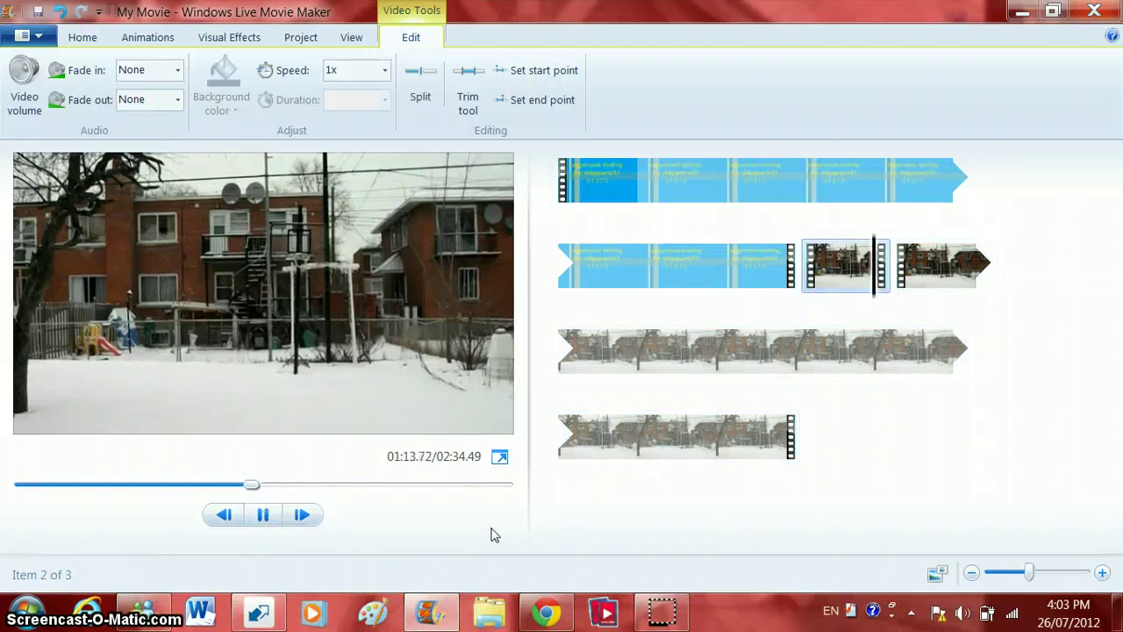
pyautogui.click(849, 289)
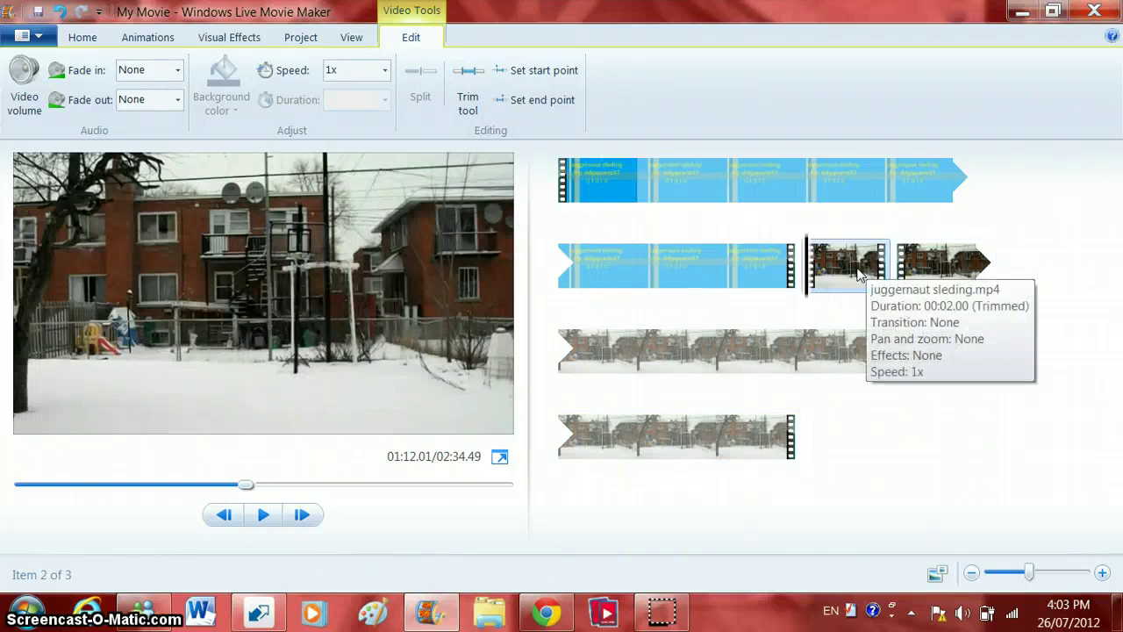
# Copy the two-second clip and paste the duplicate directly after it.
pyautogui.rightClick(855, 268)
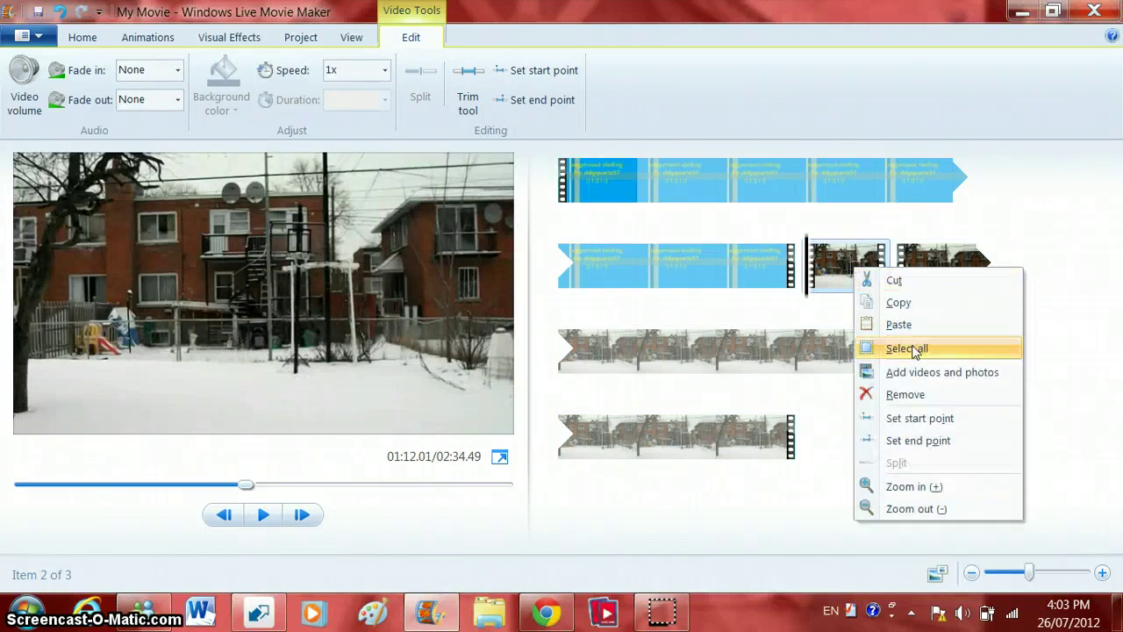
pyautogui.click(907, 302)
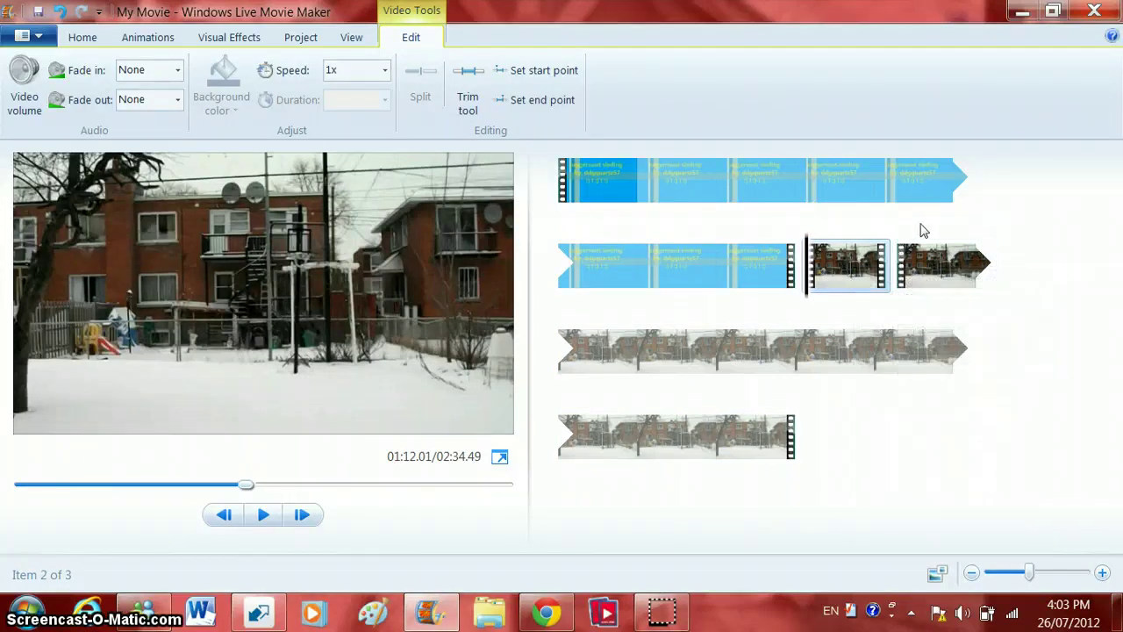
pyautogui.rightClick(906, 235)
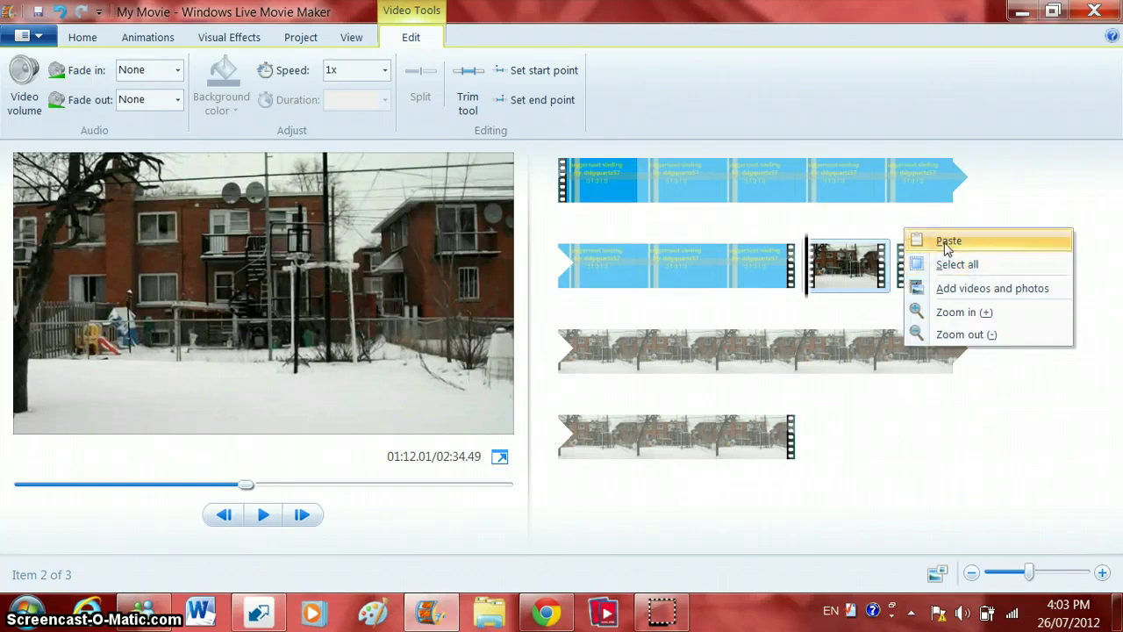
pyautogui.click(937, 242)
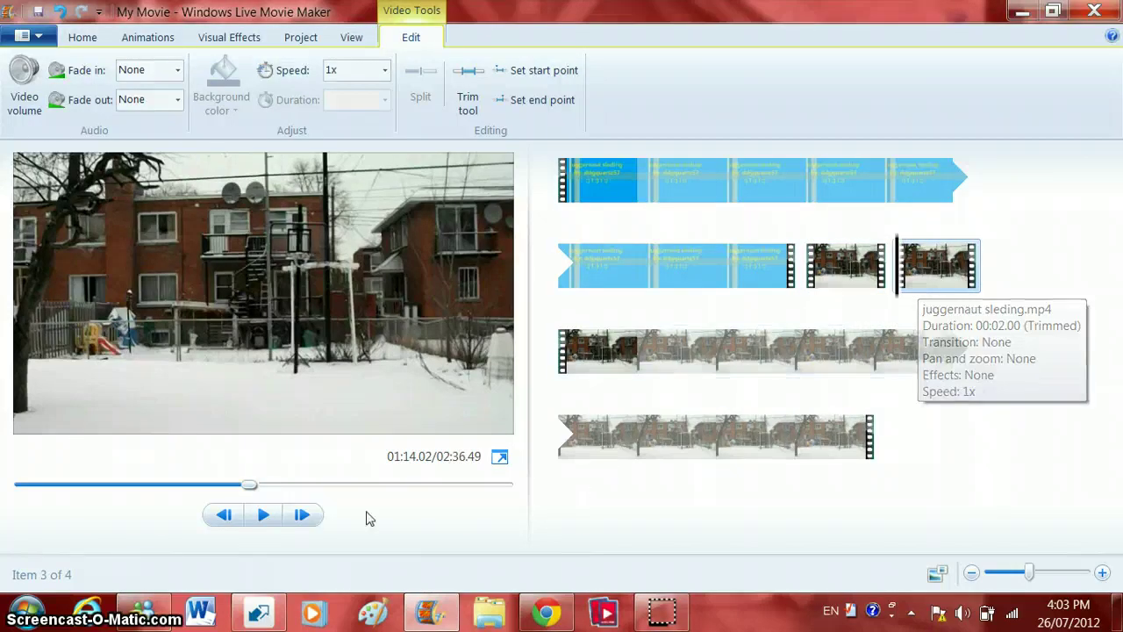
pyautogui.click(844, 263)
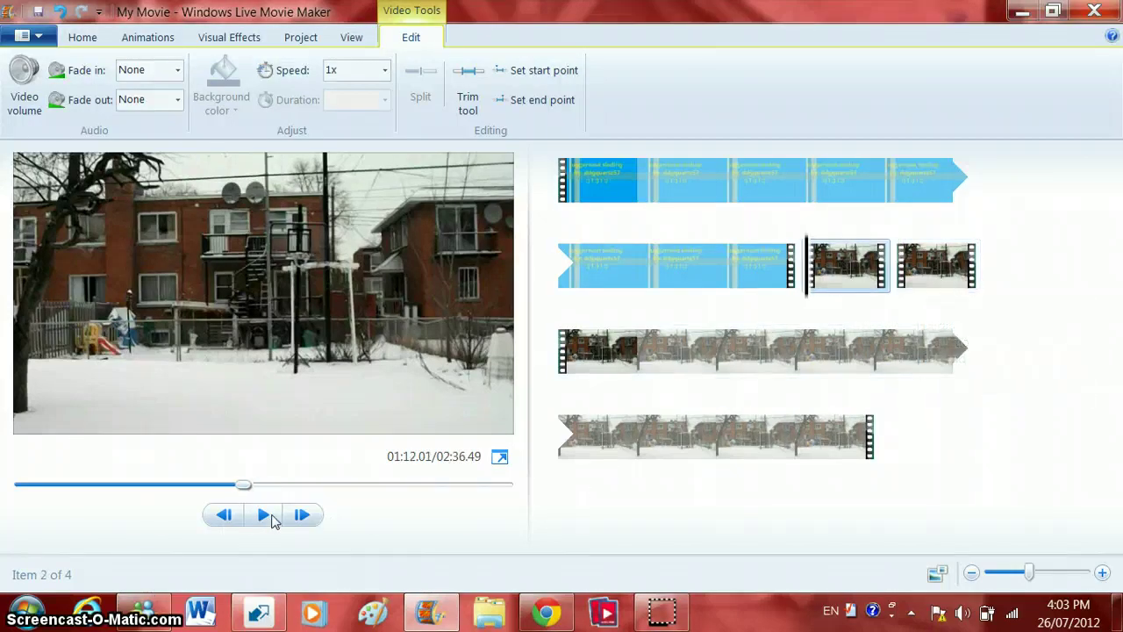
# Set the last clip in the second row to half speed.
pyautogui.click(265, 517)
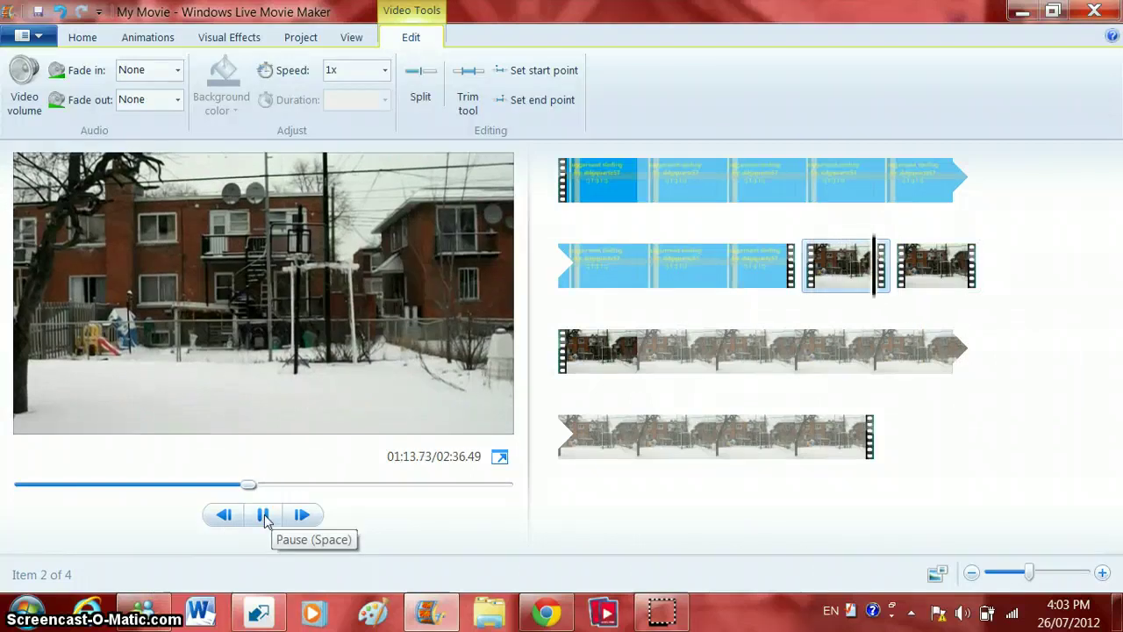
pyautogui.click(265, 517)
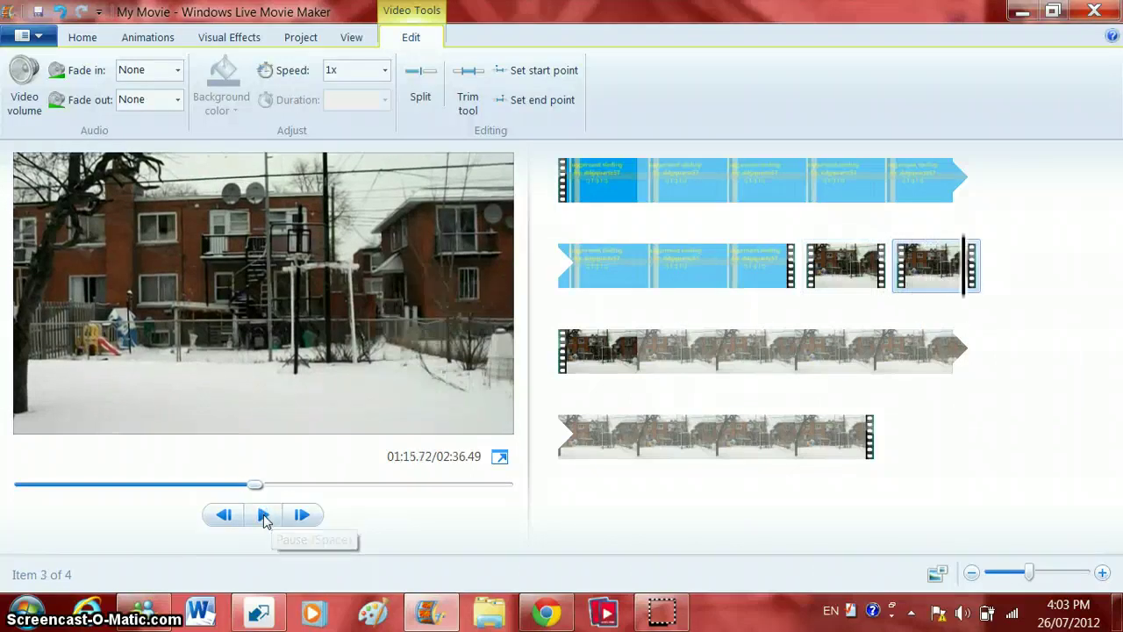
pyautogui.moveTo(965, 254); pyautogui.dragTo(807, 272)
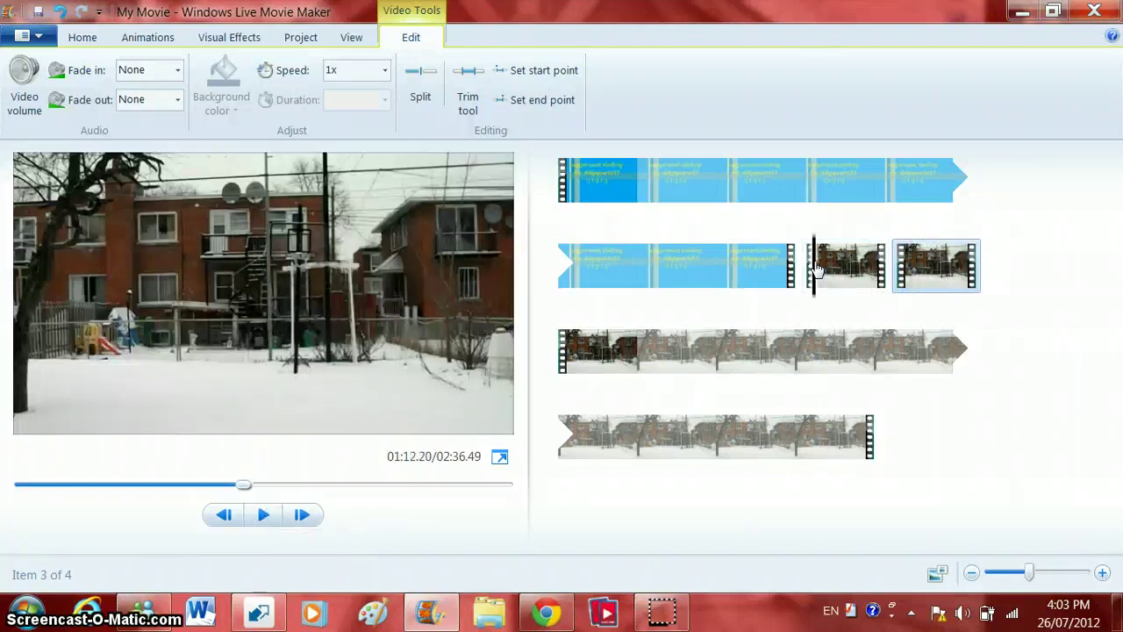
pyautogui.click(966, 272)
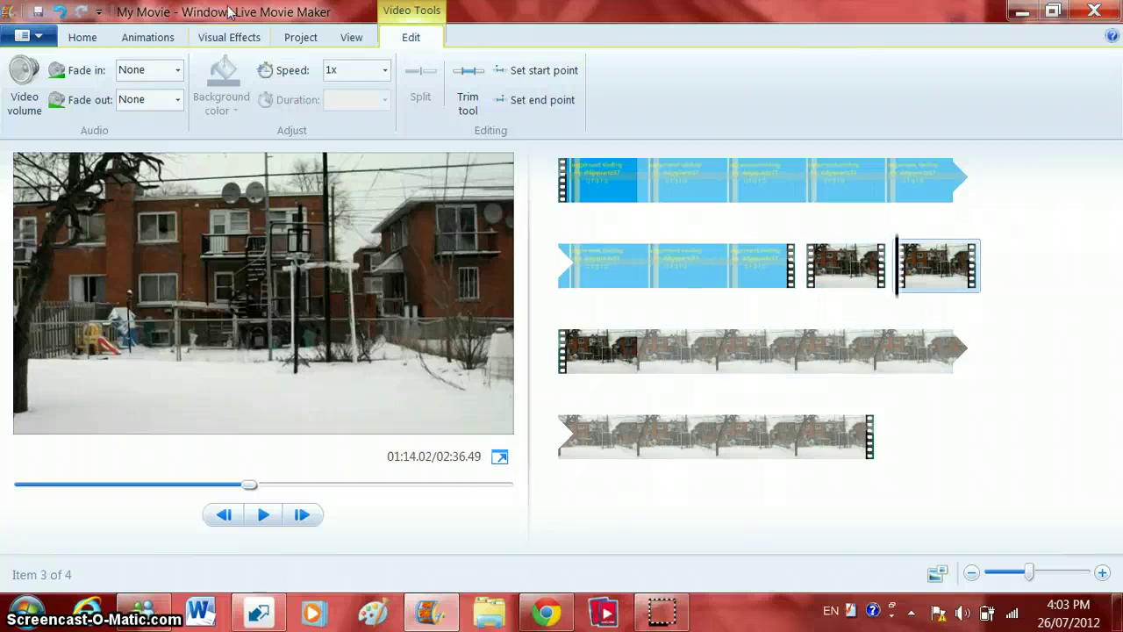
pyautogui.click(386, 70)
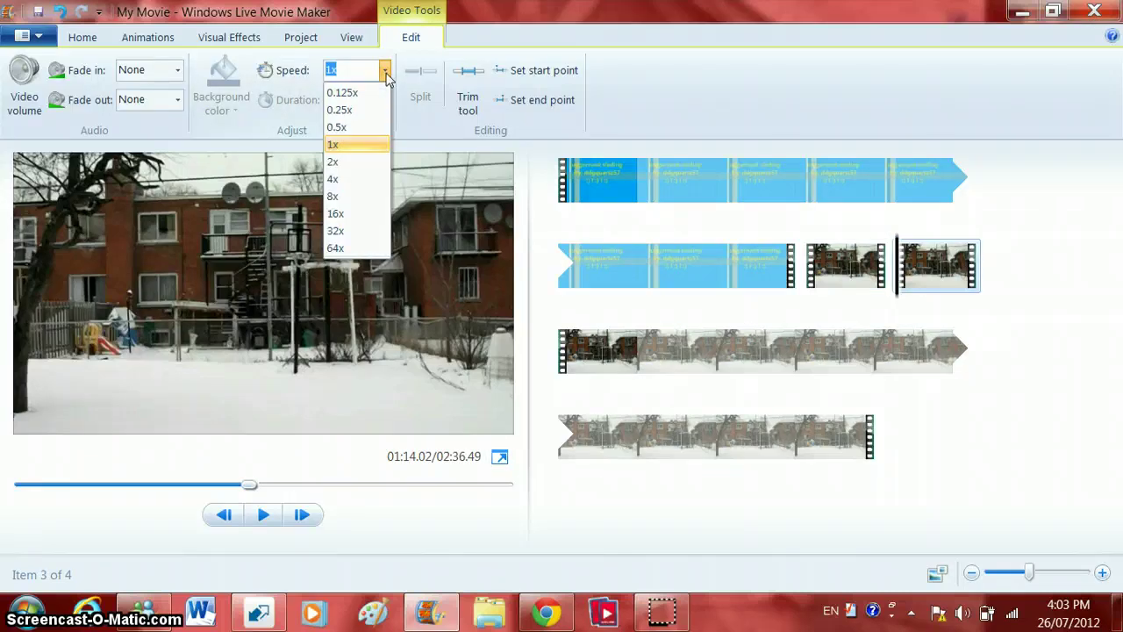
pyautogui.click(350, 128)
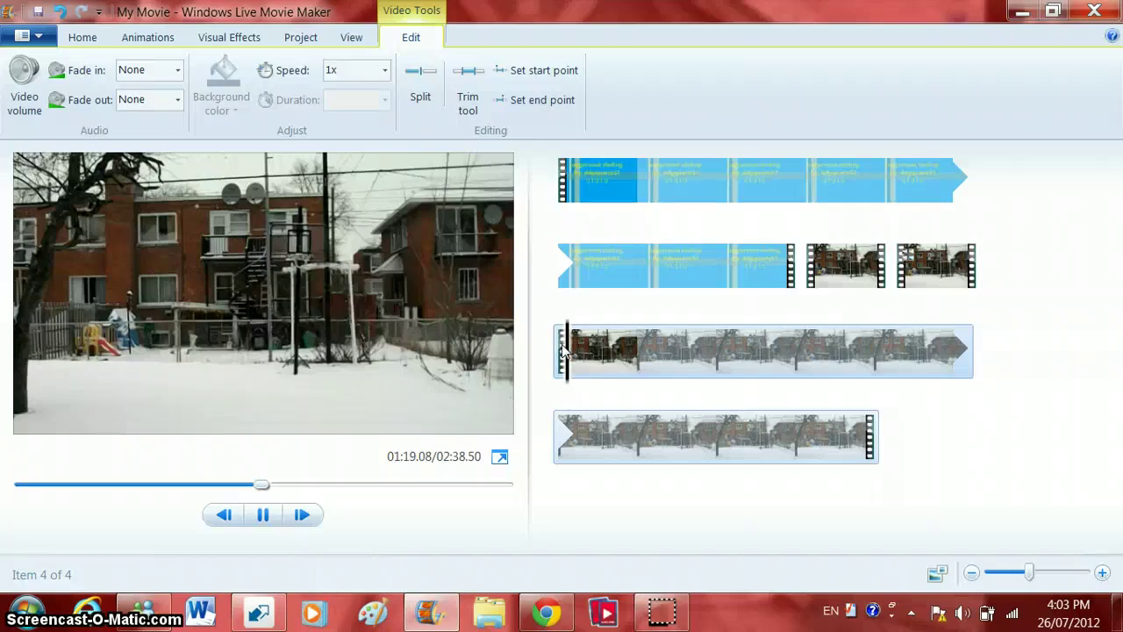
# Change that clip to 0.25x speed and play it back to check.
pyautogui.moveTo(564, 351); pyautogui.dragTo(568, 354)
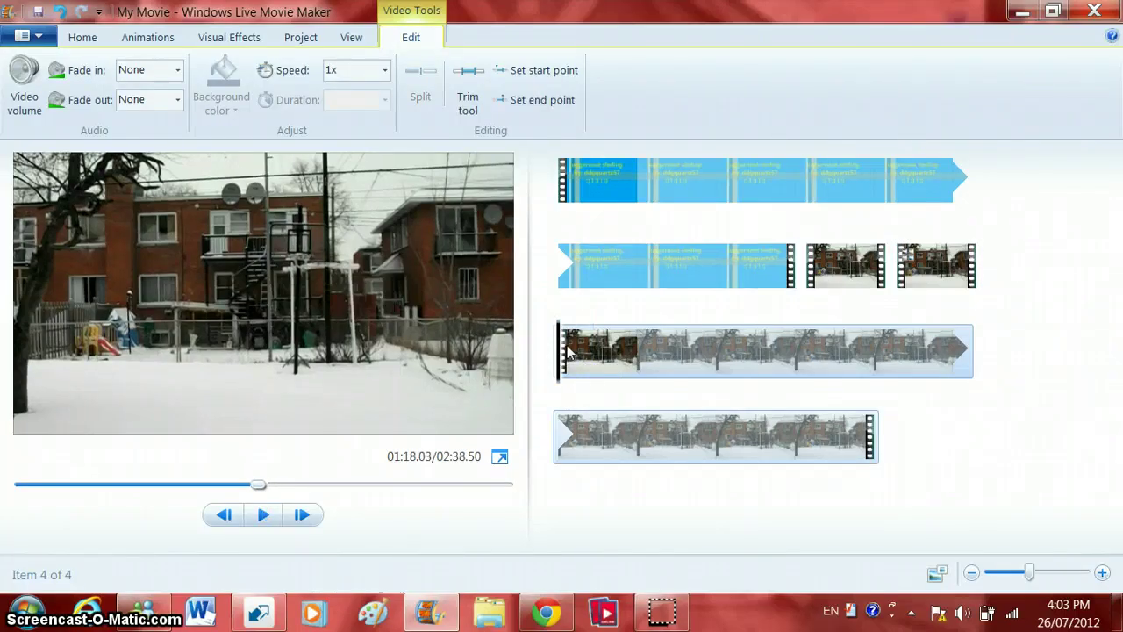
pyautogui.moveTo(936, 265)
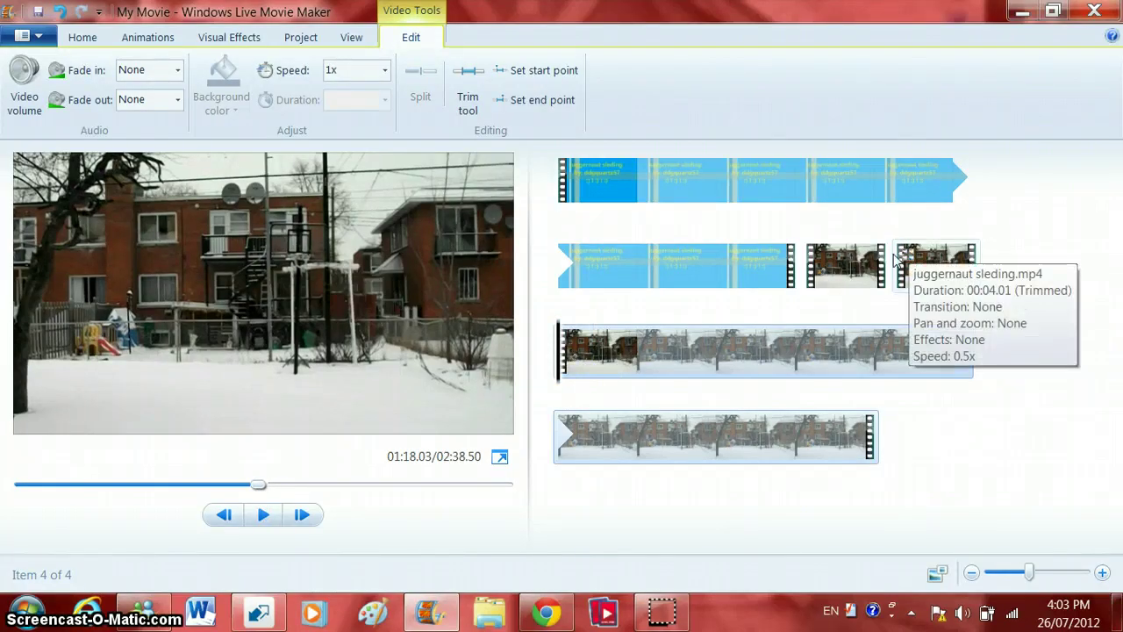
pyautogui.click(897, 257)
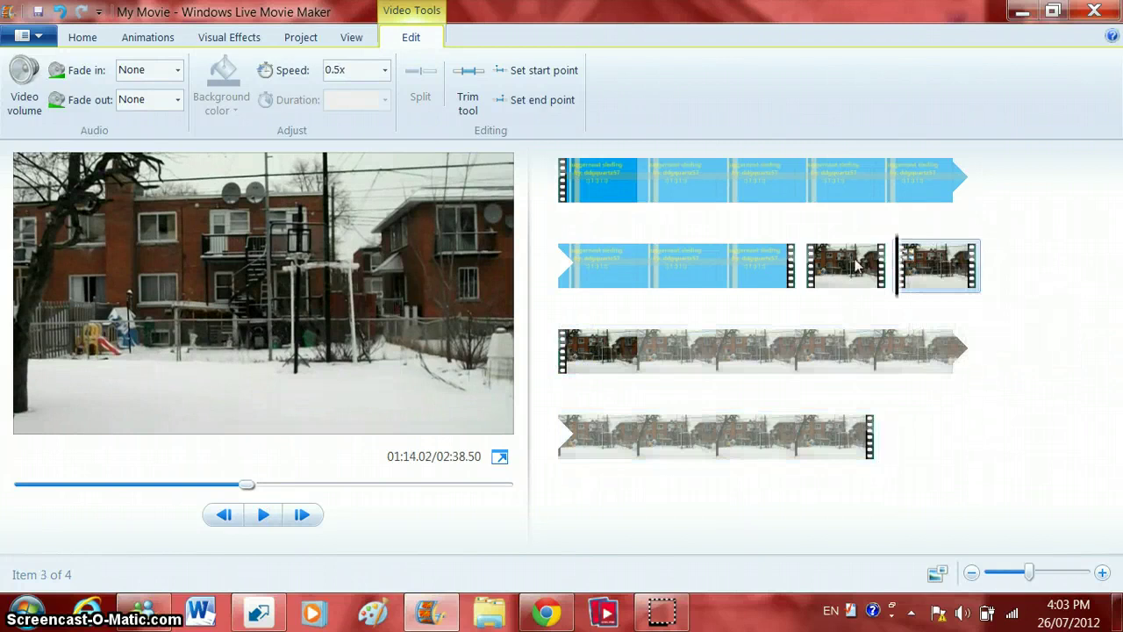
pyautogui.click(384, 73)
pyautogui.click(362, 111)
pyautogui.click(264, 515)
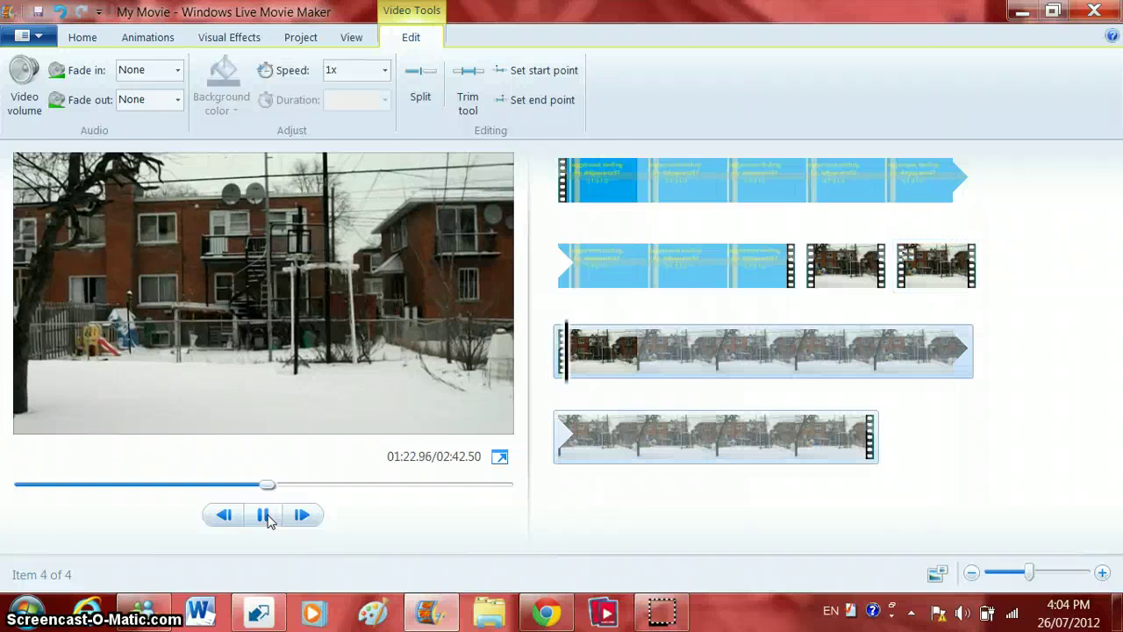
pyautogui.moveTo(567, 342); pyautogui.dragTo(544, 345)
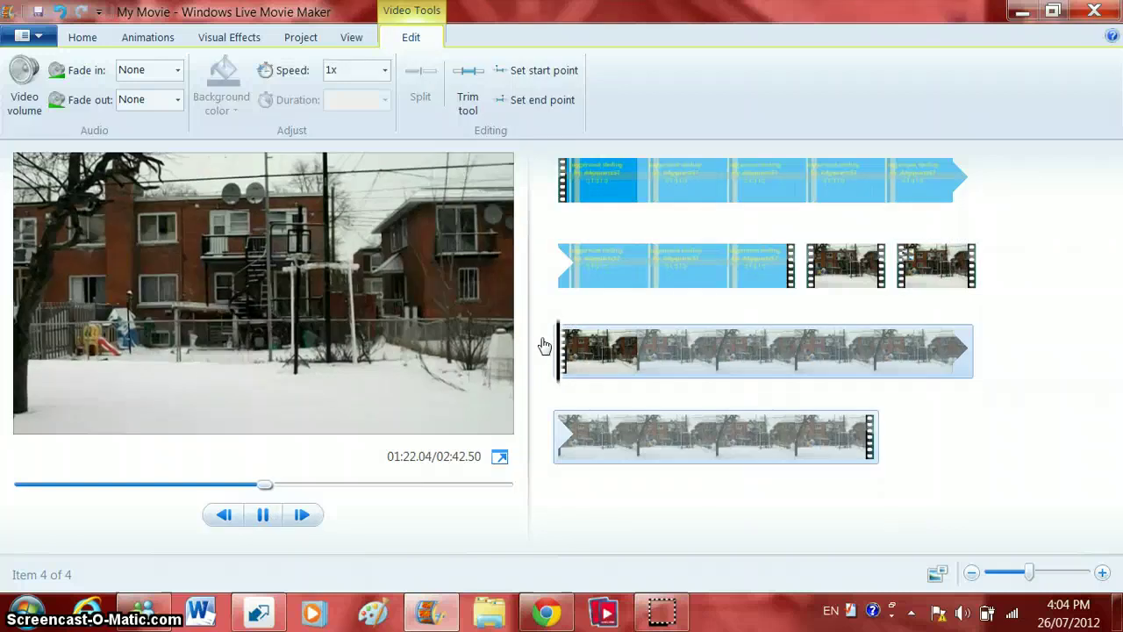
pyautogui.click(937, 260)
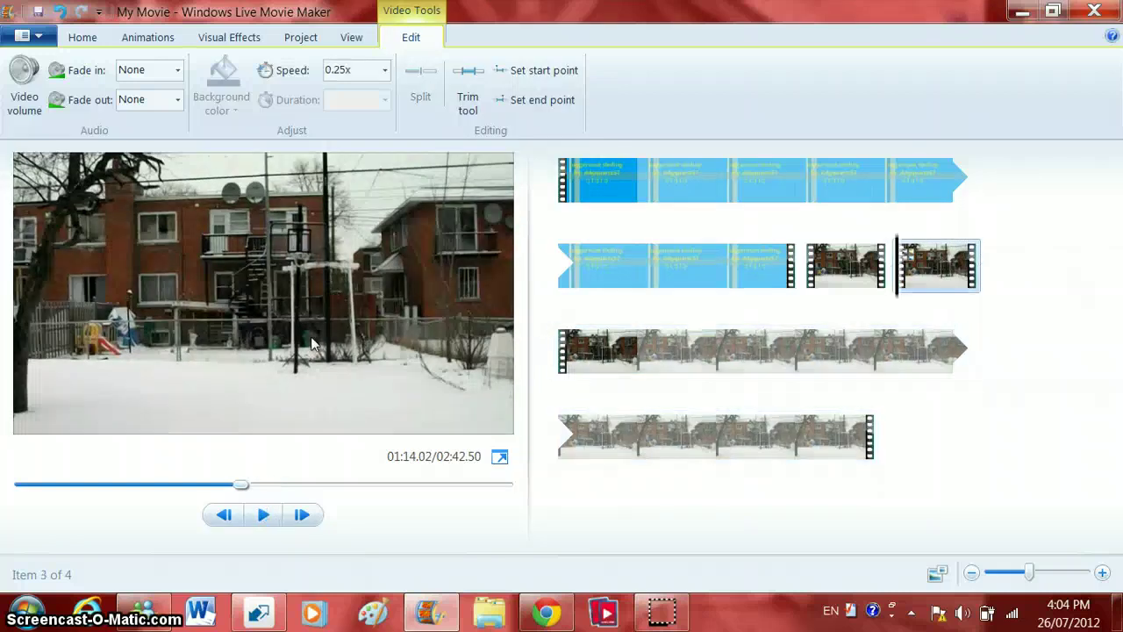
pyautogui.click(586, 371)
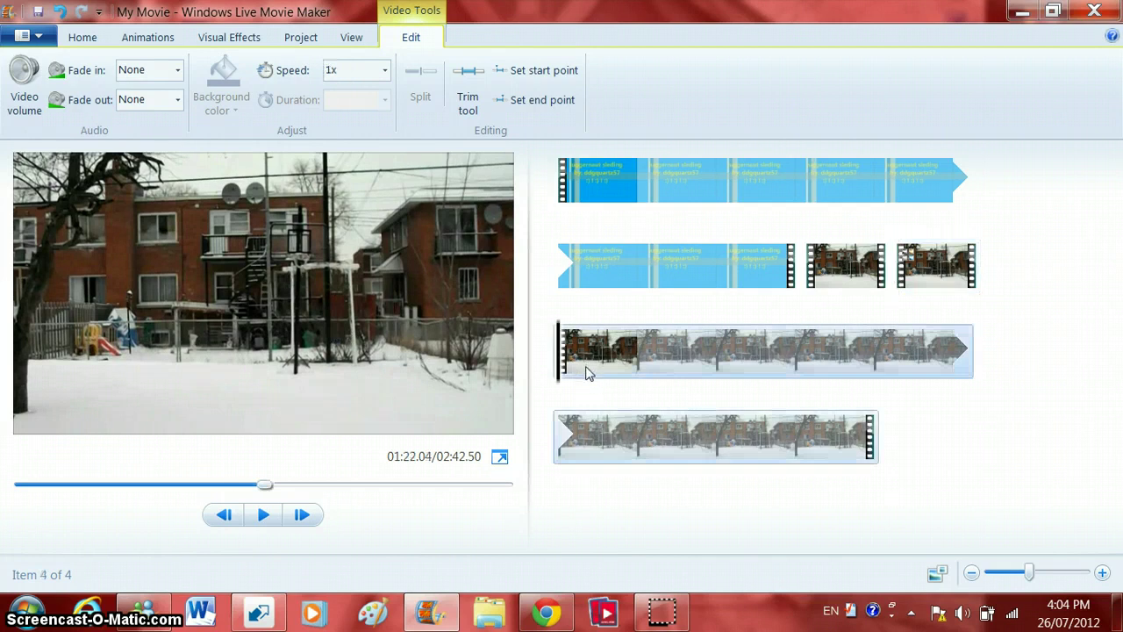
pyautogui.click(263, 514)
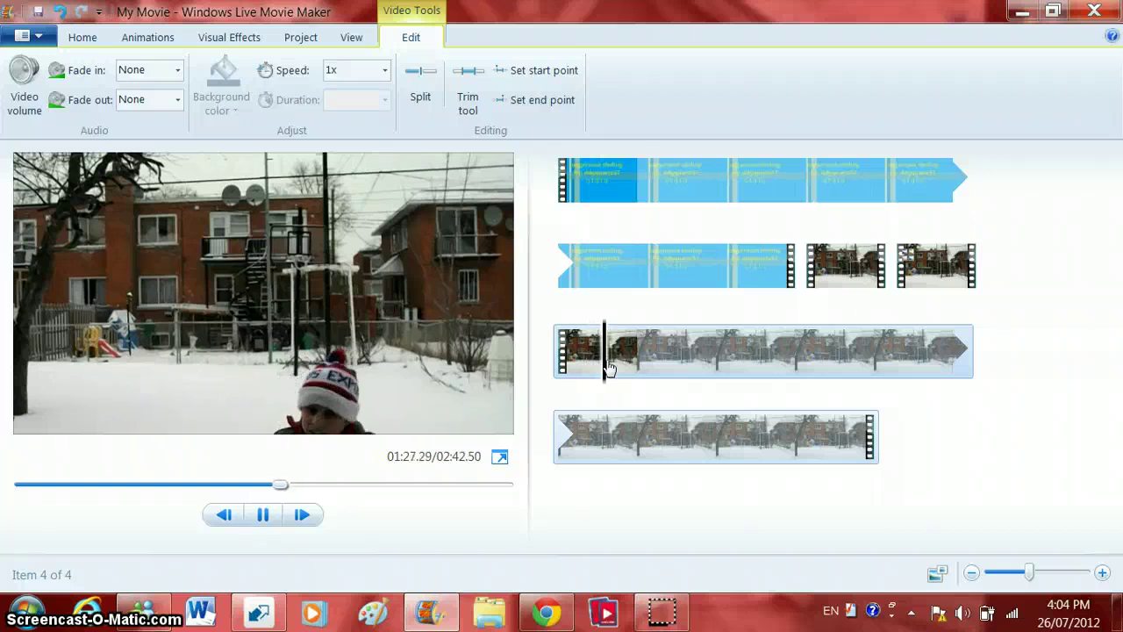
pyautogui.moveTo(604, 373); pyautogui.dragTo(673, 381)
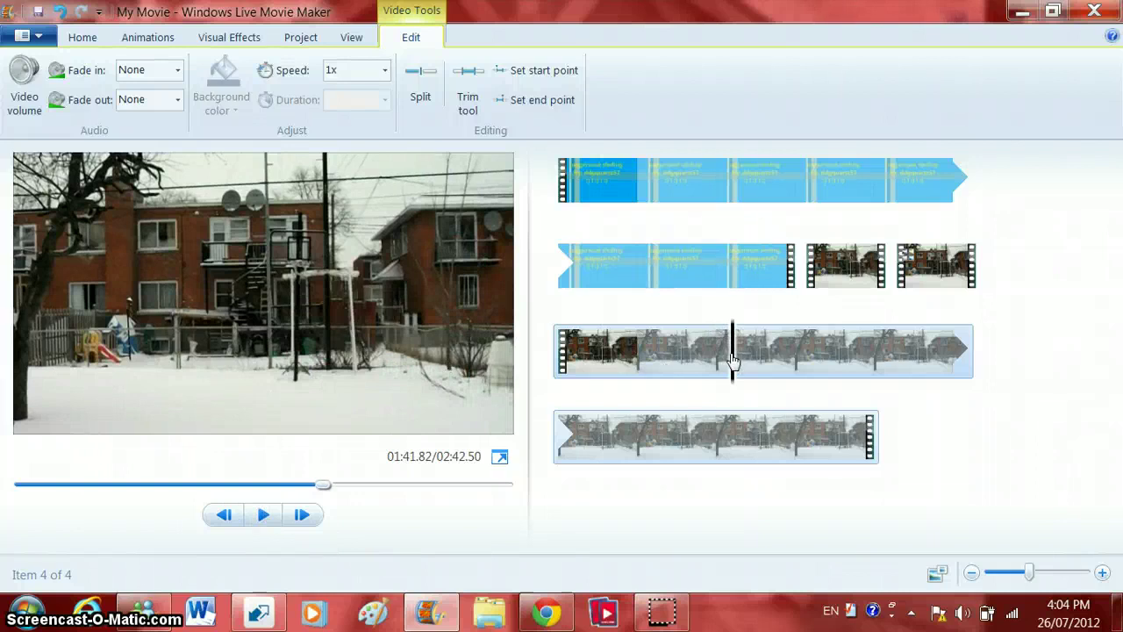
# Split out a short section around 1:40–1:41.7 from the third-row clip.
pyautogui.moveTo(733, 359); pyautogui.dragTo(721, 356)
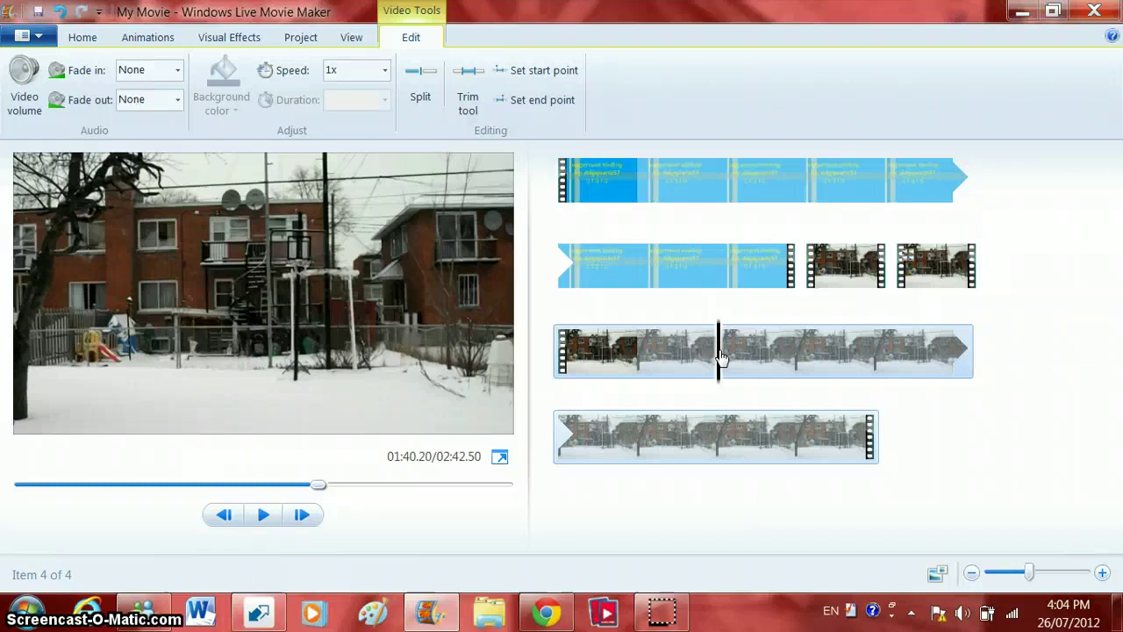
pyautogui.click(421, 98)
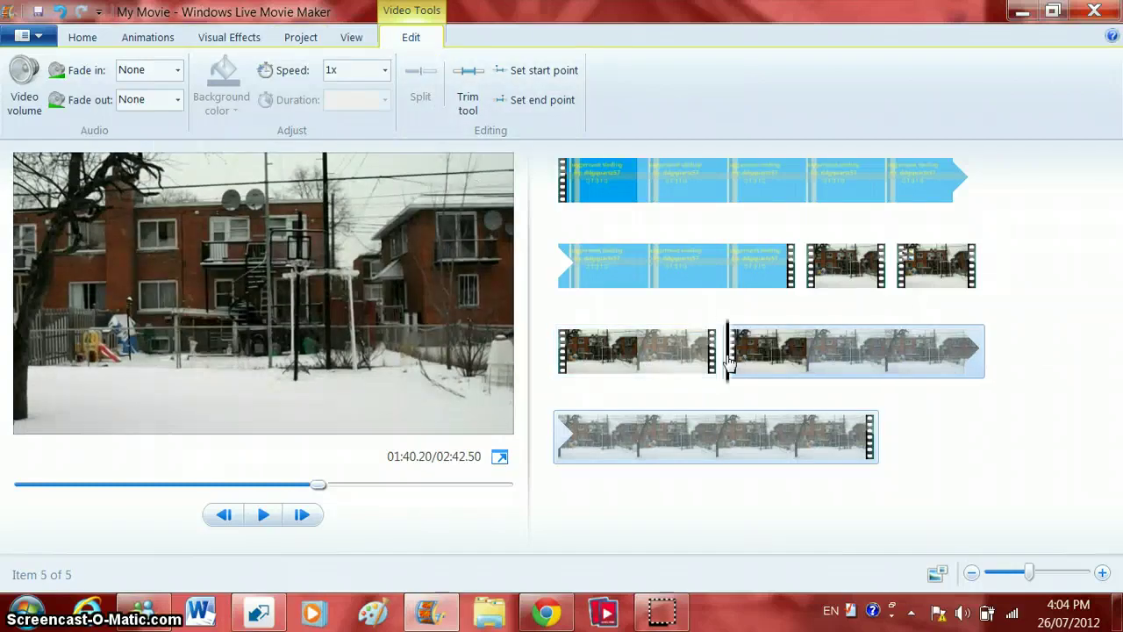
pyautogui.moveTo(728, 360); pyautogui.dragTo(741, 359)
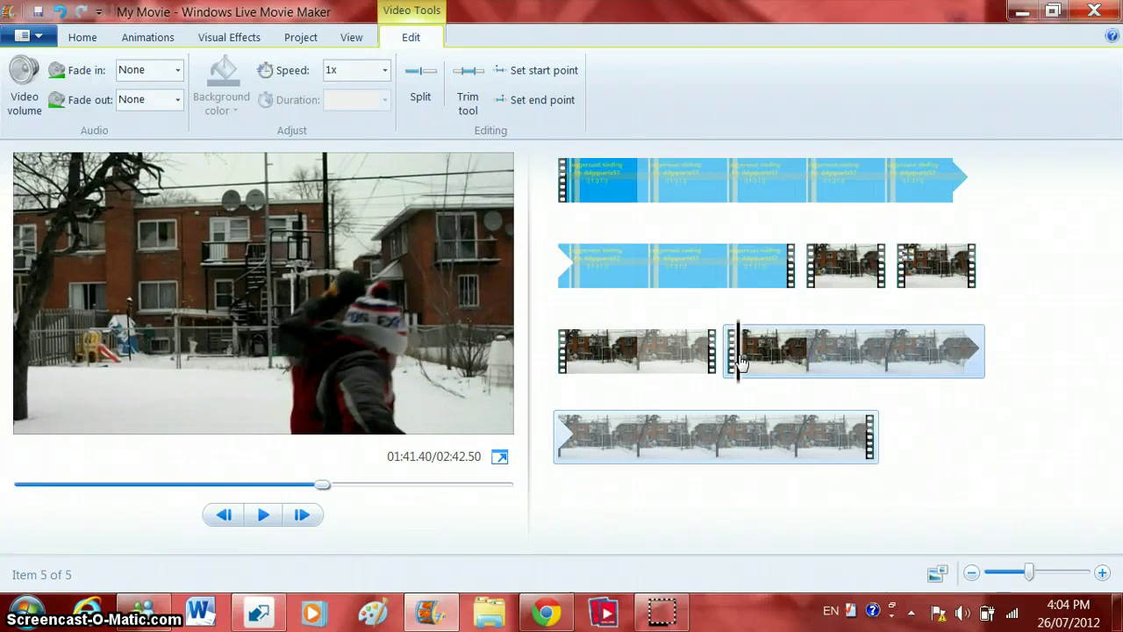
pyautogui.moveTo(741, 362); pyautogui.dragTo(744, 367)
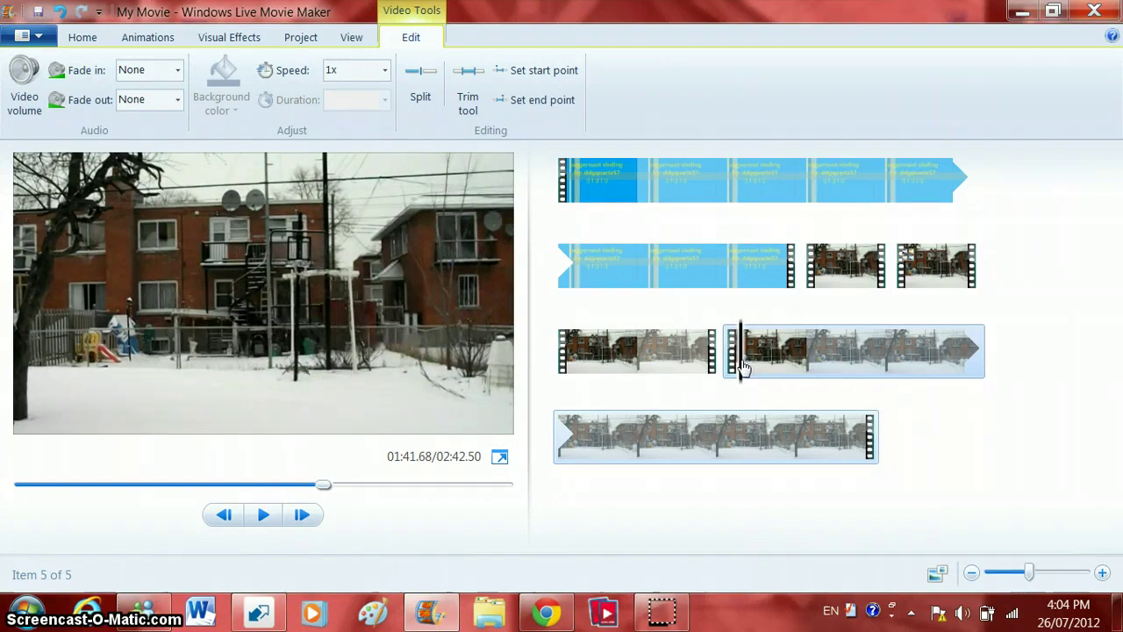
pyautogui.click(421, 98)
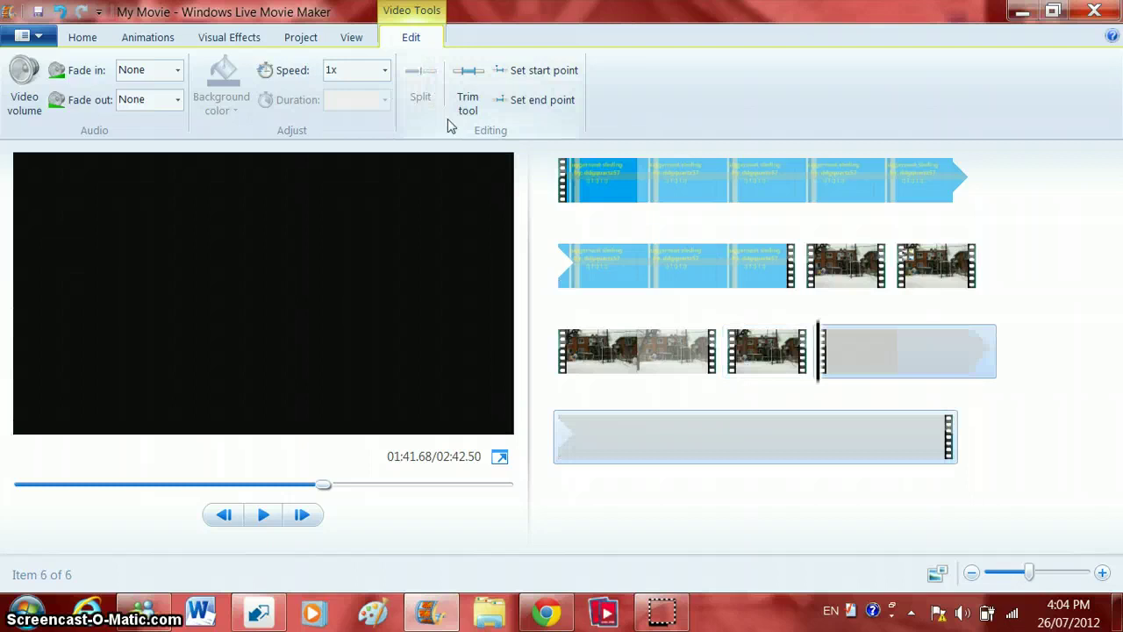
# Copy the short section and paste a duplicate right after it.
pyautogui.rightClick(752, 340)
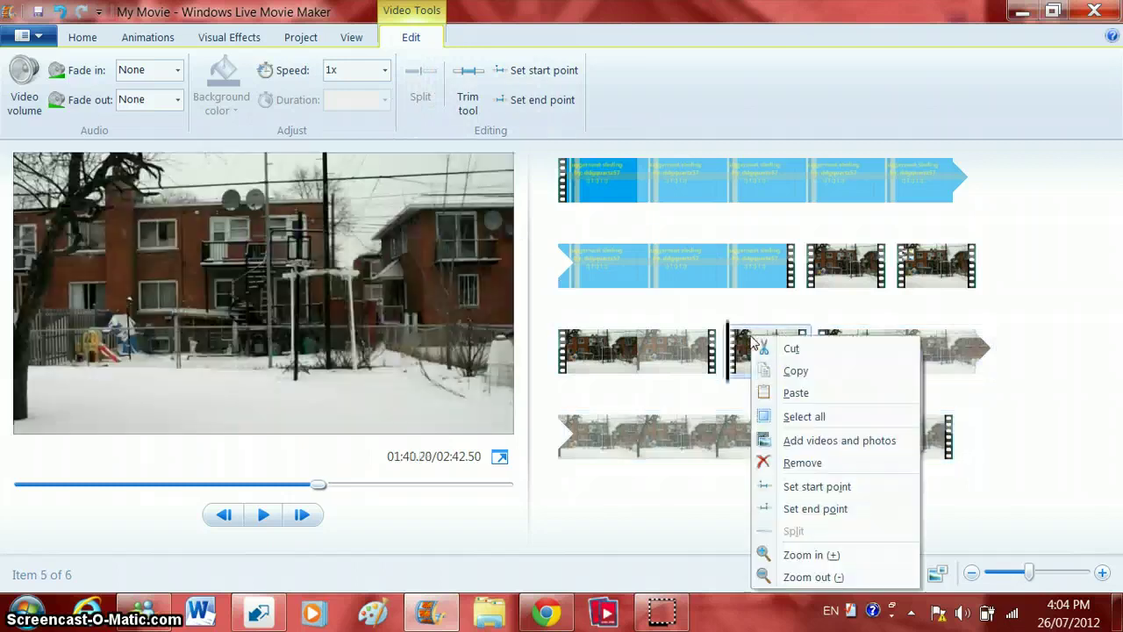
pyautogui.click(825, 372)
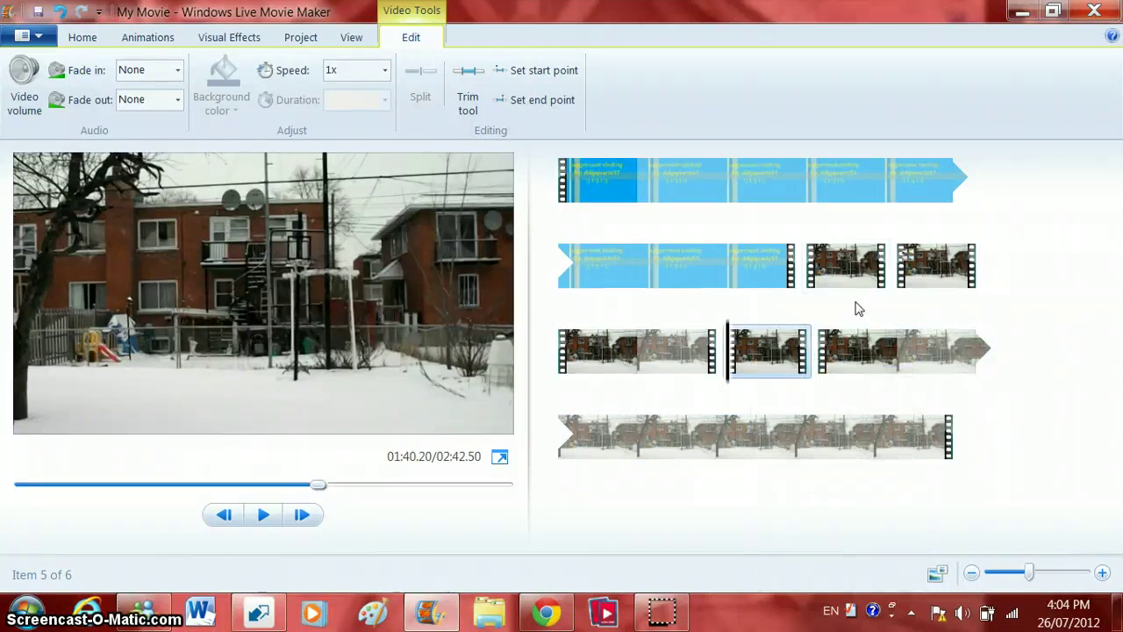
pyautogui.rightClick(856, 301)
pyautogui.click(904, 316)
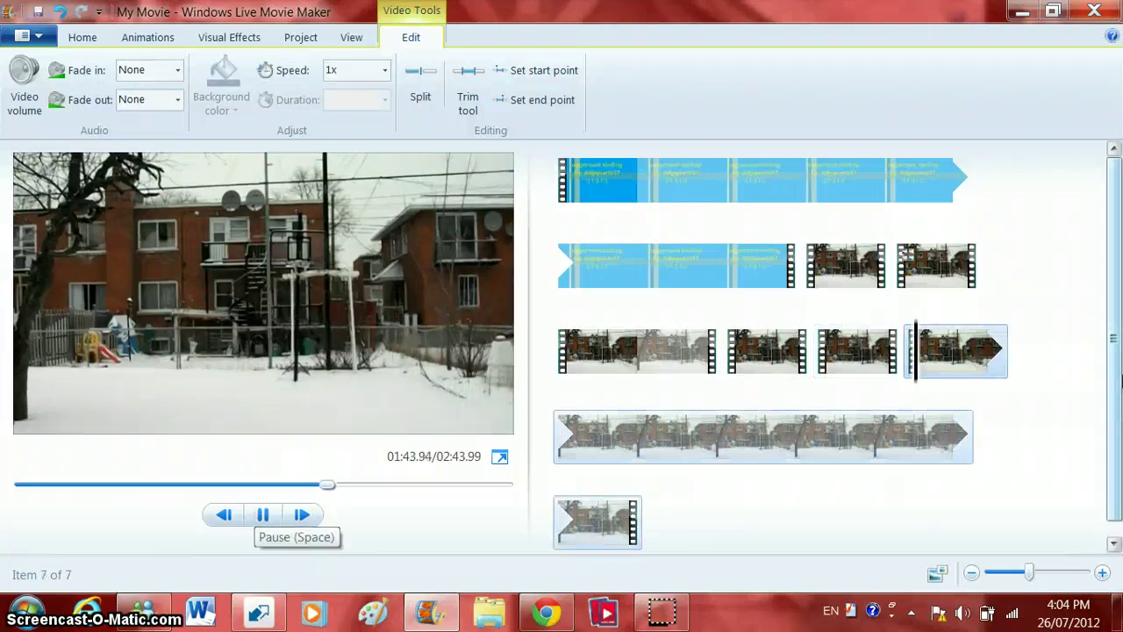
# Set the pasted short-section copy to 0.25x speed and preview the result.
pyautogui.click(823, 336)
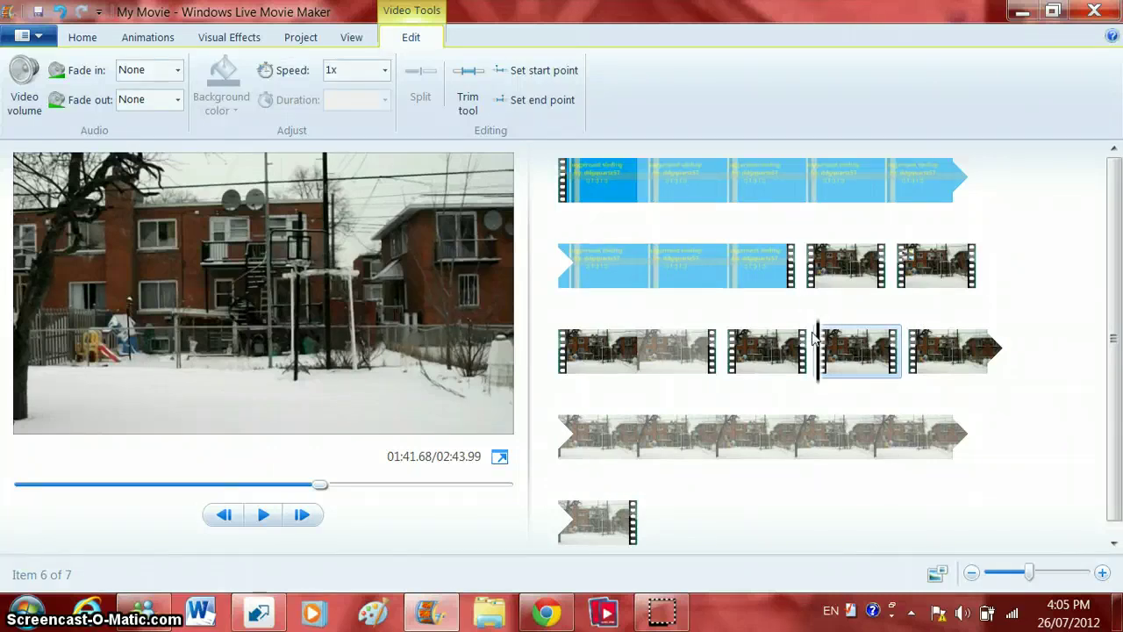
pyautogui.click(383, 75)
pyautogui.click(360, 108)
pyautogui.click(265, 515)
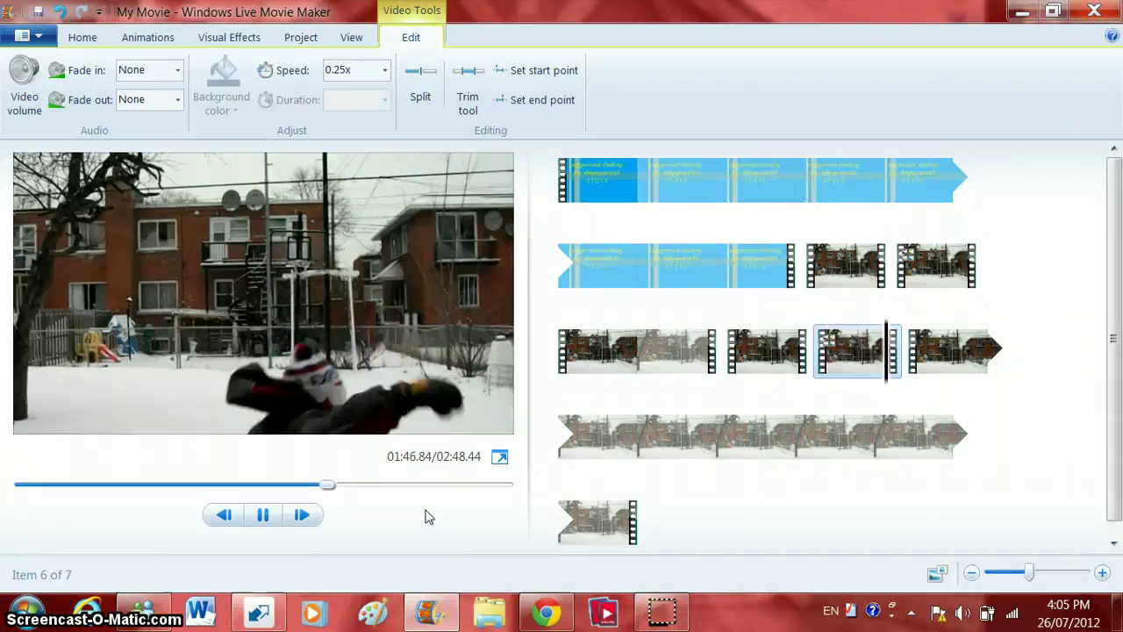
pyautogui.click(269, 515)
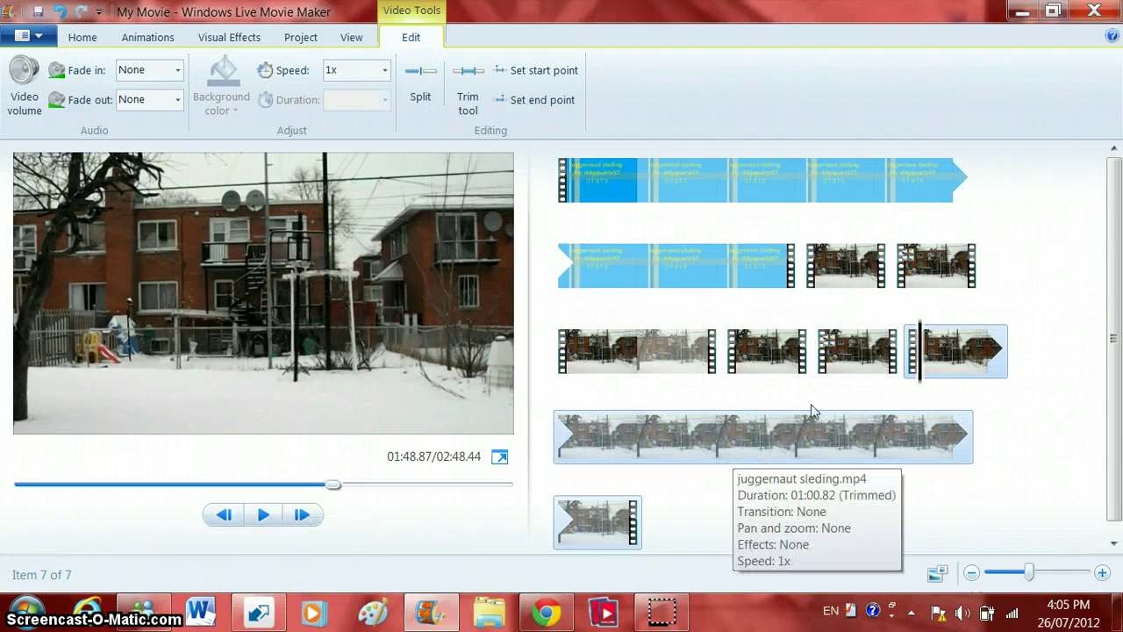
pyautogui.moveTo(921, 338); pyautogui.dragTo(822, 331)
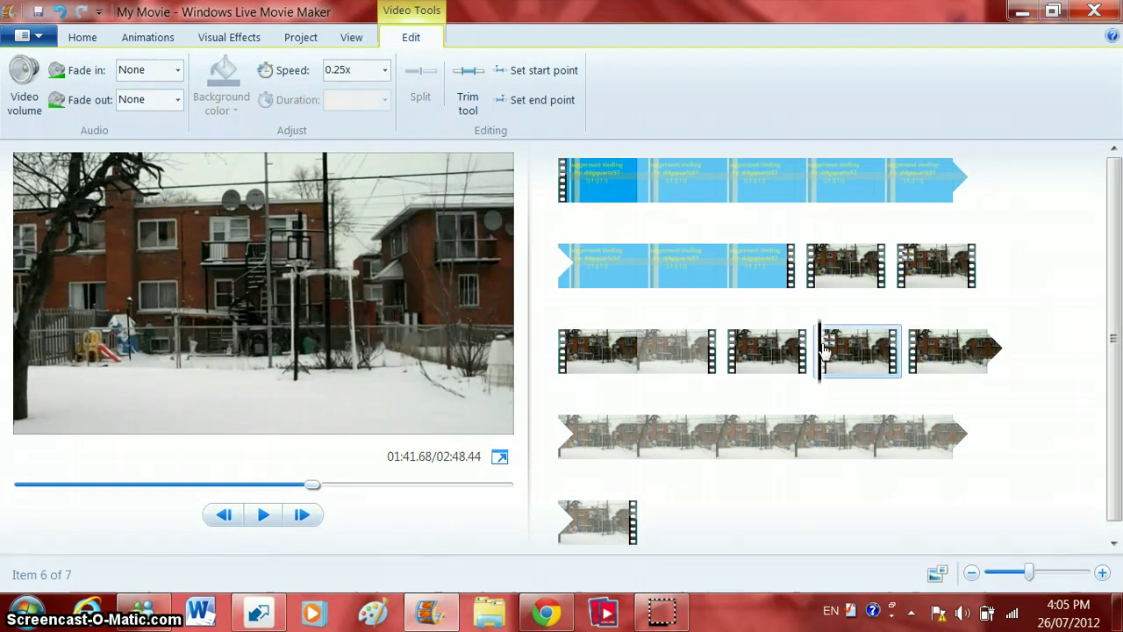
pyautogui.moveTo(823, 349); pyautogui.dragTo(824, 349)
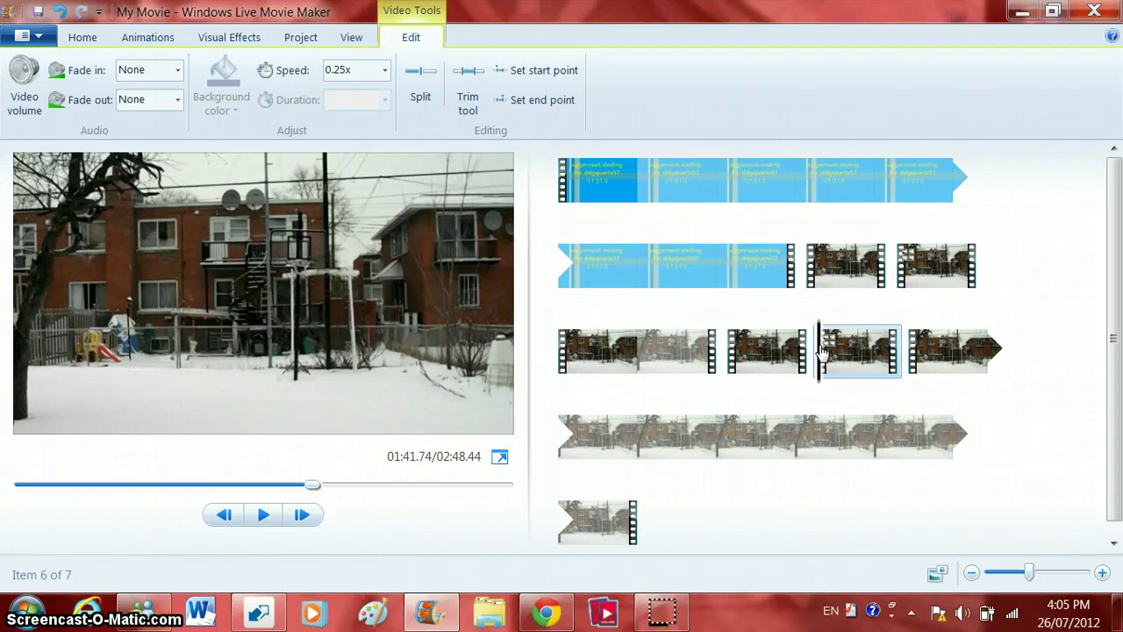